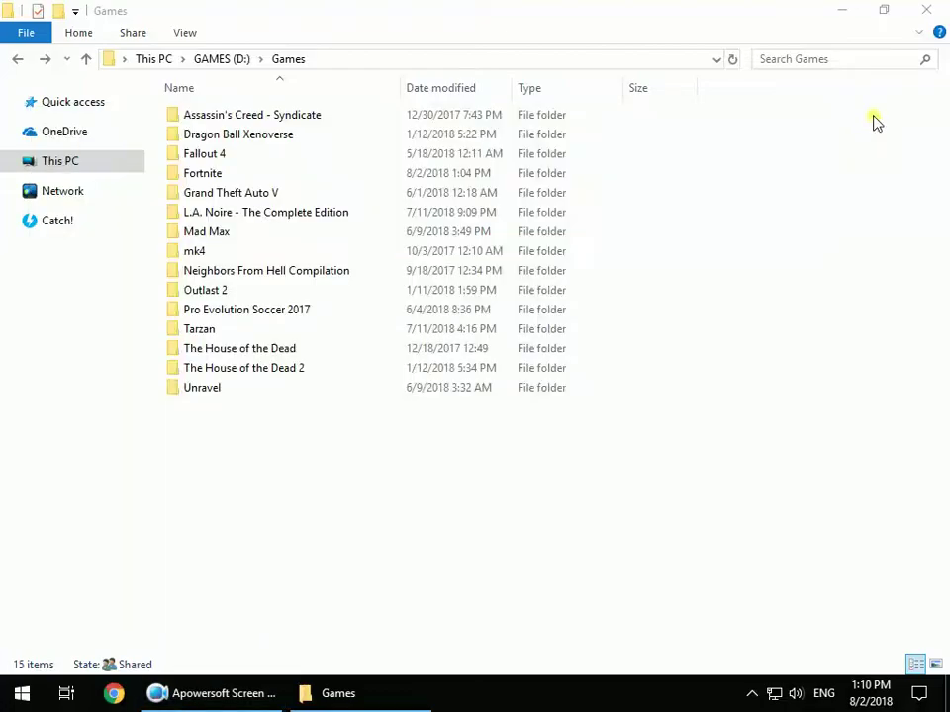
- Navigate through This PC to the D:\Games\Fortnite folder
{"action": "left_click", "coordinate": [926, 9]}
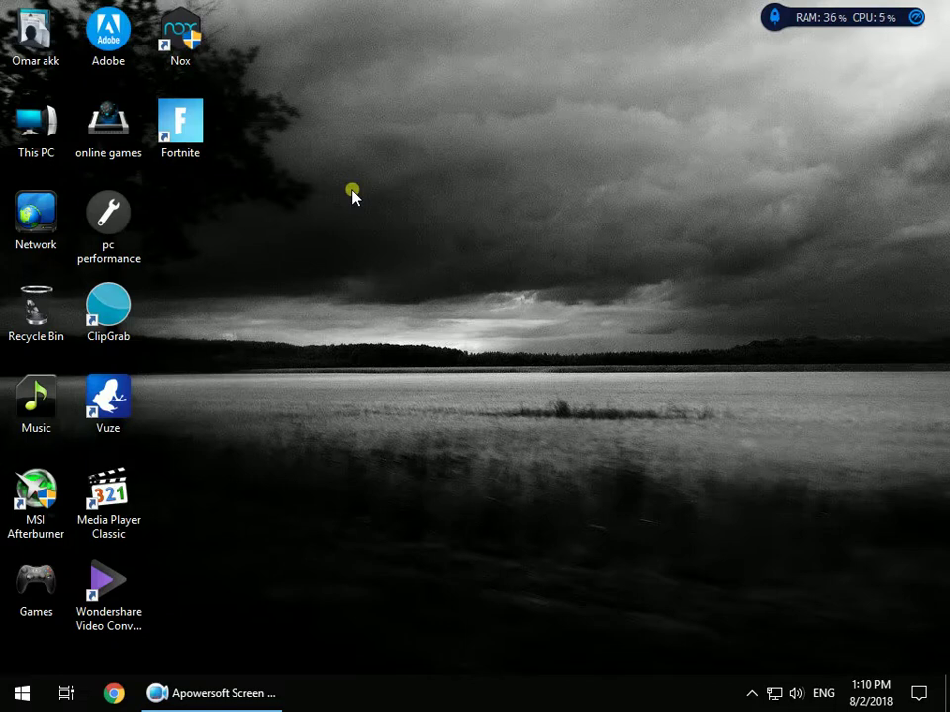
{"action": "double_click", "coordinate": [21, 144]}
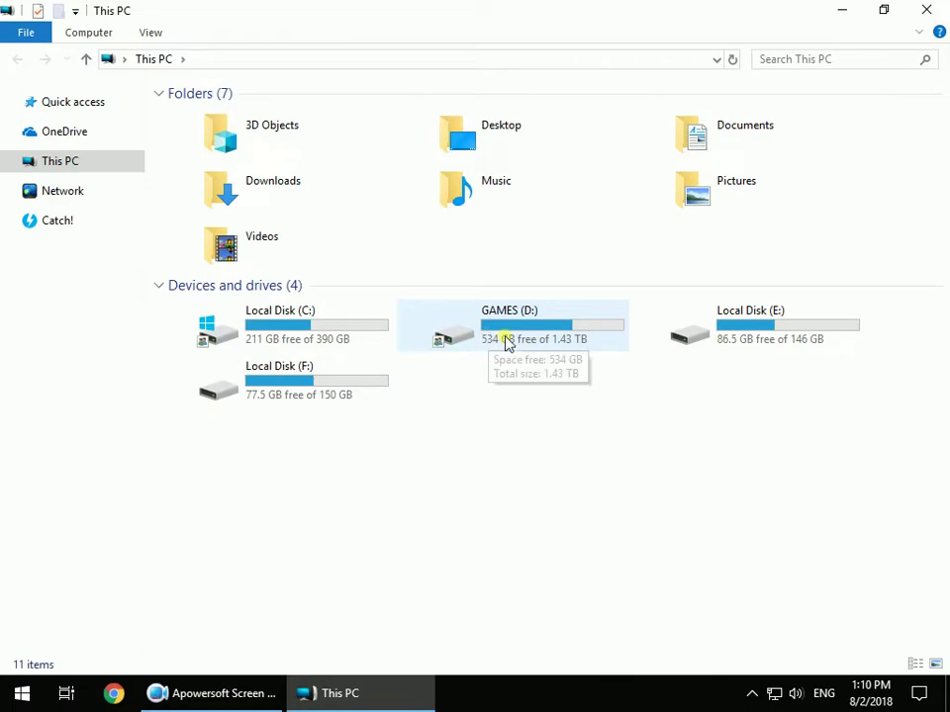
{"action": "double_click", "coordinate": [507, 341]}
{"action": "left_click", "coordinate": [211, 218]}
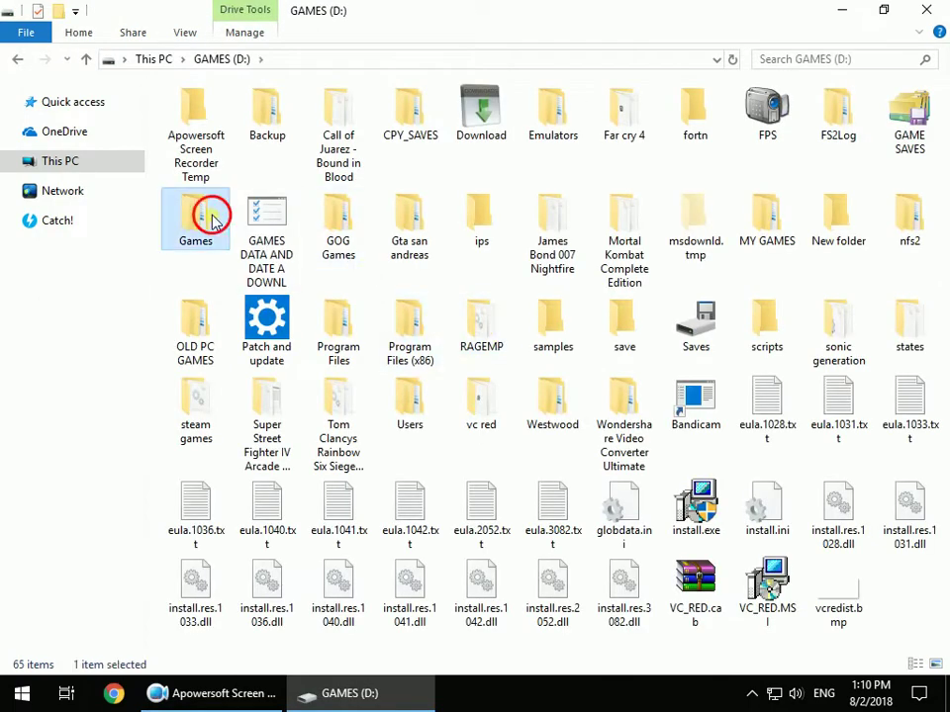
{"action": "double_click", "coordinate": [211, 218]}
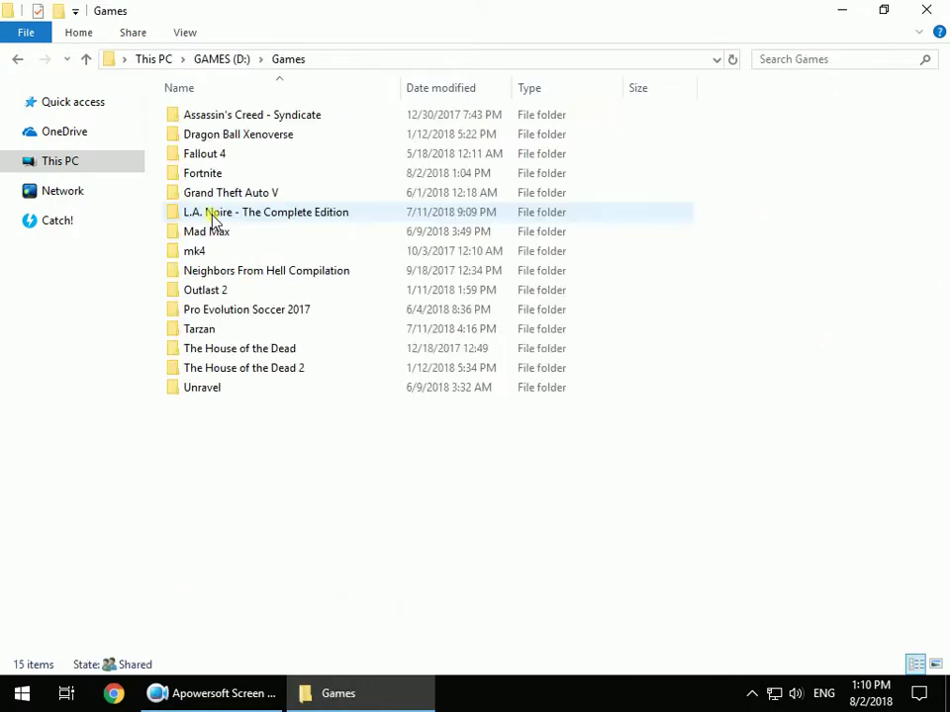
{"action": "left_click", "coordinate": [280, 177]}
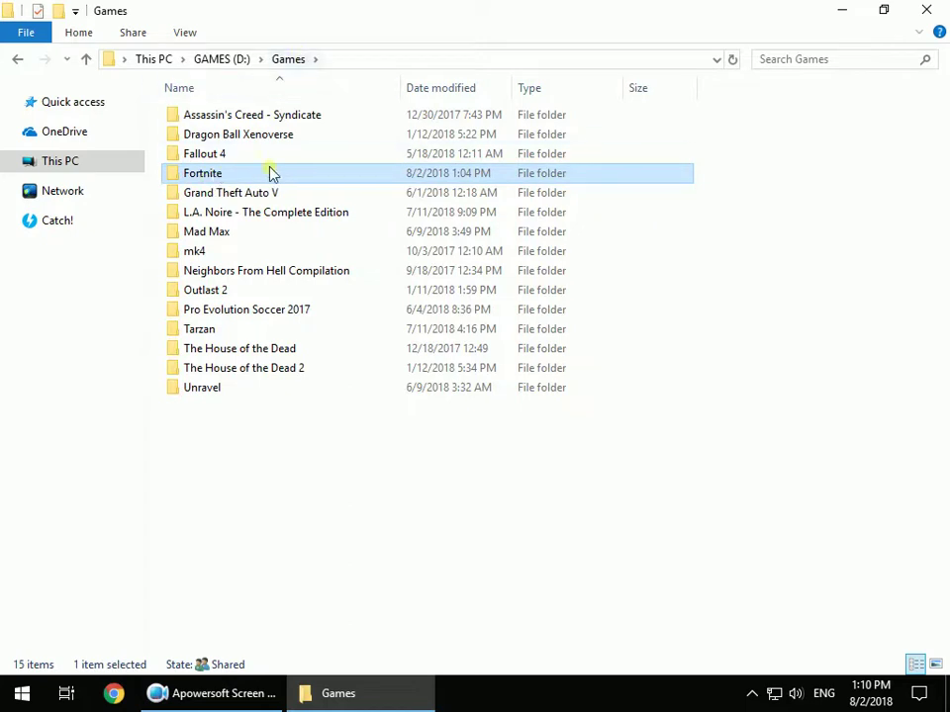
{"action": "double_click", "coordinate": [226, 176]}
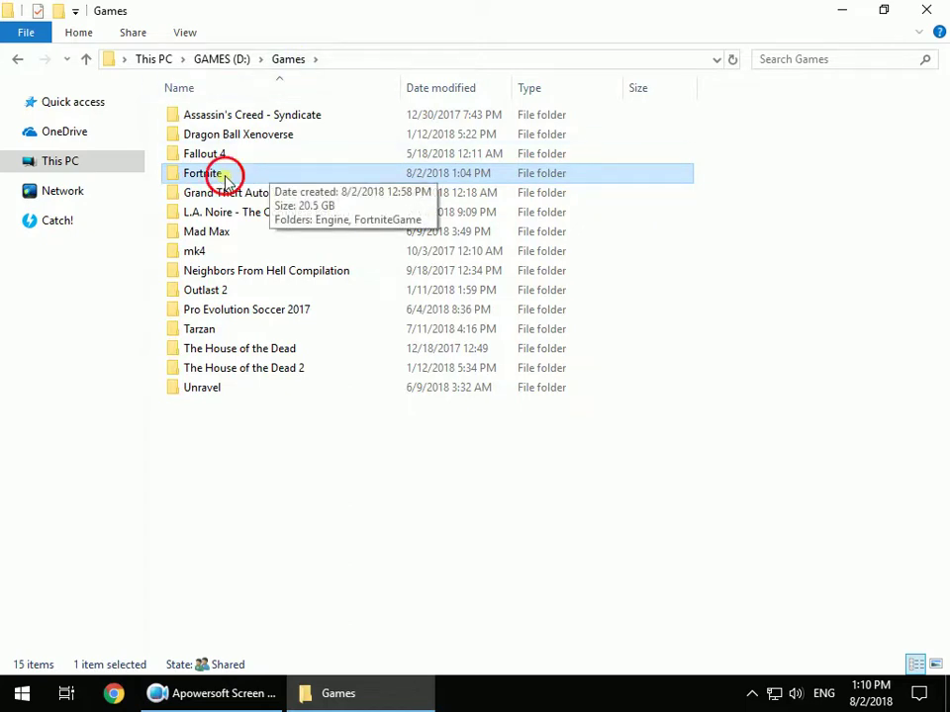
- Cut the Engine and FortniteGame folders from the Fortnite folder
{"action": "left_click_drag", "start_coordinate": [324, 250], "coordinate": [324, 114]}
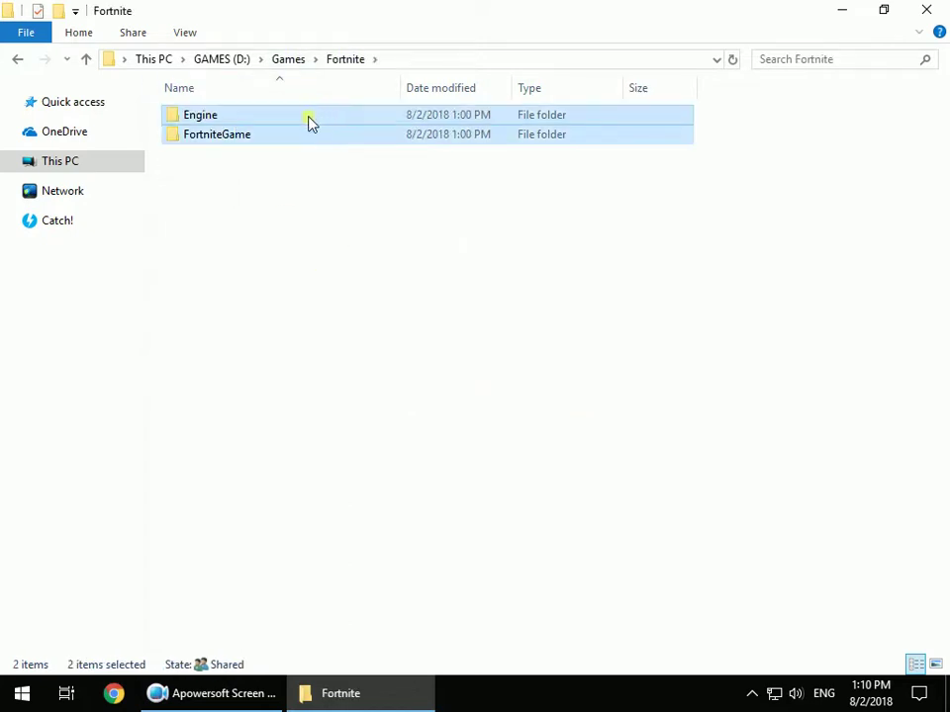
{"action": "right_click", "coordinate": [310, 120]}
{"action": "mouse_move", "coordinate": [360, 415]}
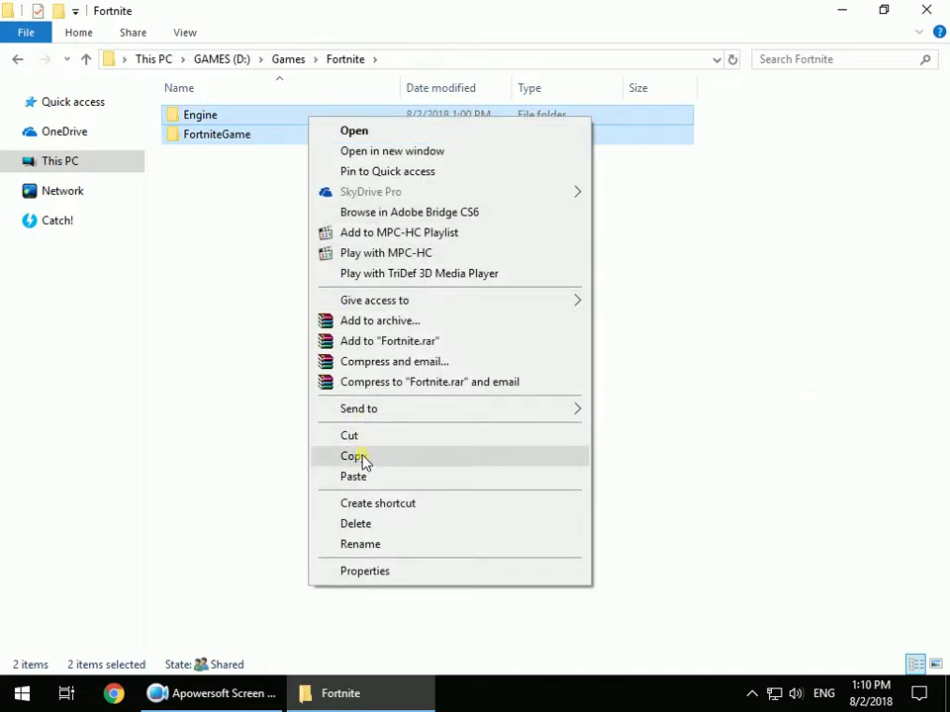
{"action": "left_click", "coordinate": [364, 438]}
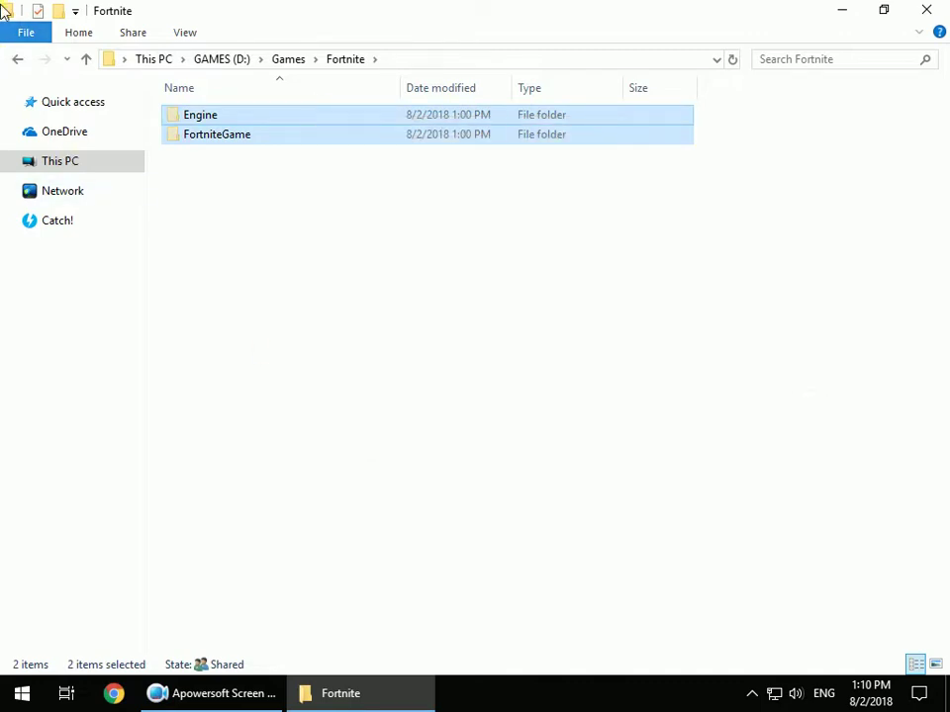
- Paste both folders into the fortn folder on the GAMES (D:) drive
{"action": "left_click", "coordinate": [16, 59]}
{"action": "left_click", "coordinate": [17, 59]}
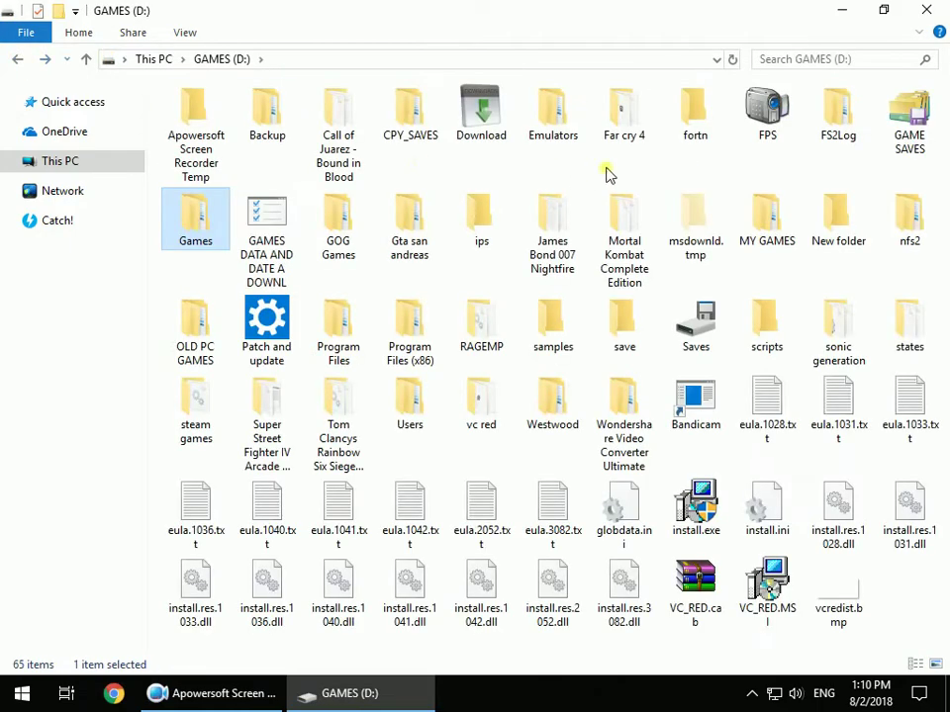
{"action": "double_click", "coordinate": [692, 99]}
{"action": "right_click", "coordinate": [390, 215]}
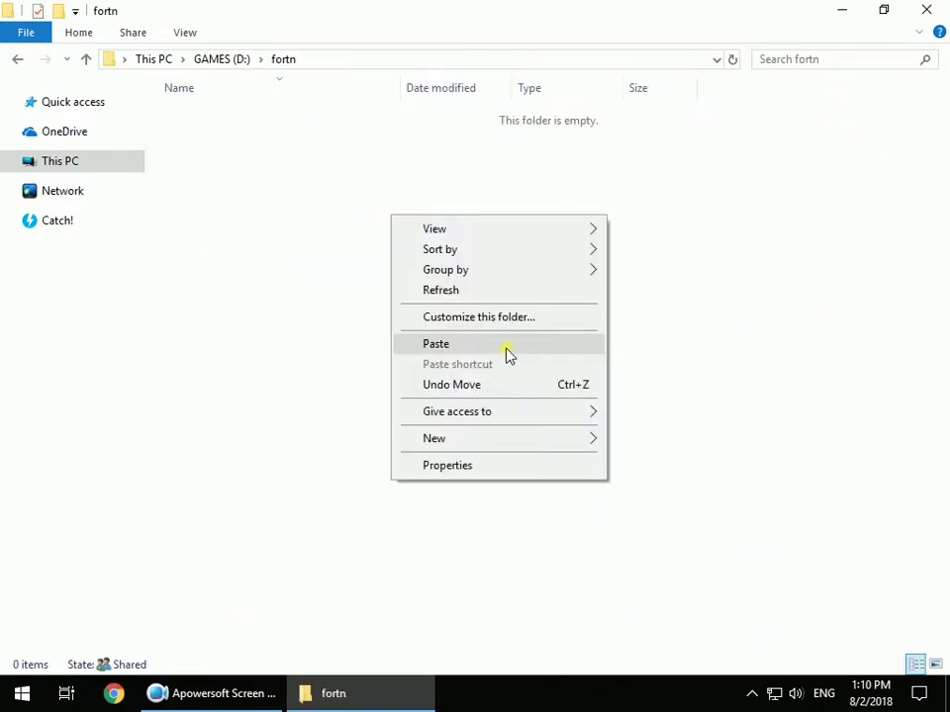
{"action": "left_click", "coordinate": [507, 354]}
{"action": "left_click", "coordinate": [431, 273]}
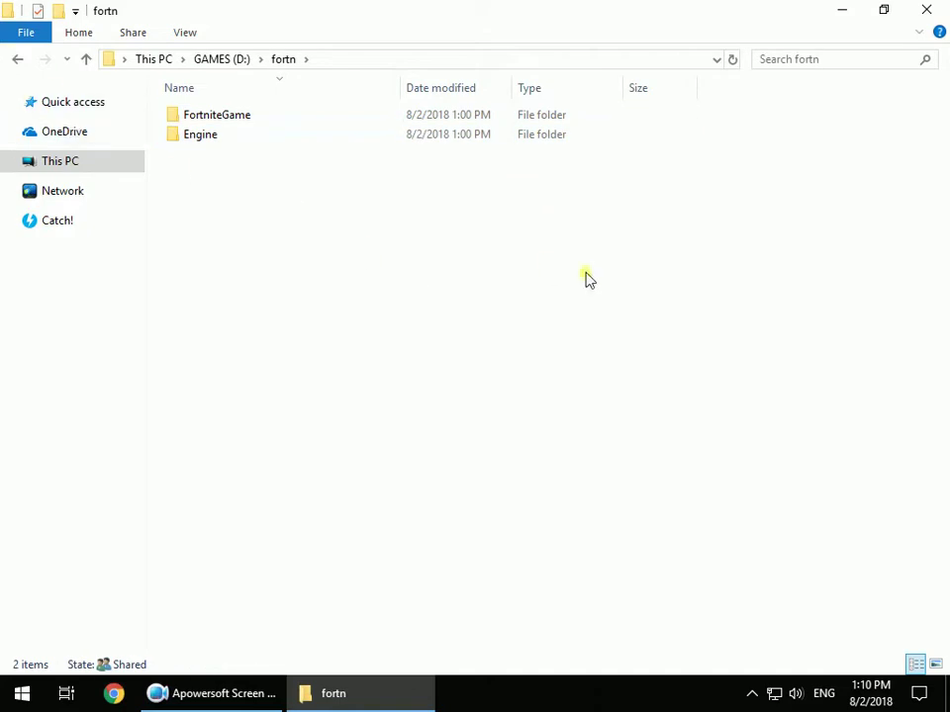
- Open the EpicGames Launcher shortcut's file location from the desktop Games > Online games folder
{"action": "left_click", "coordinate": [944, 692]}
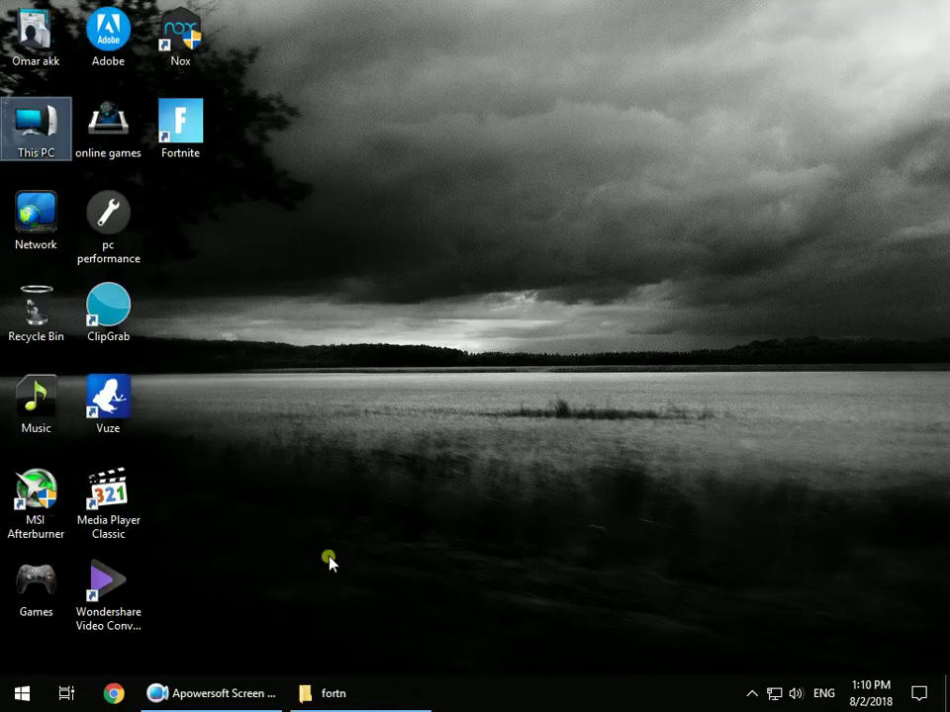
{"action": "double_click", "coordinate": [35, 584]}
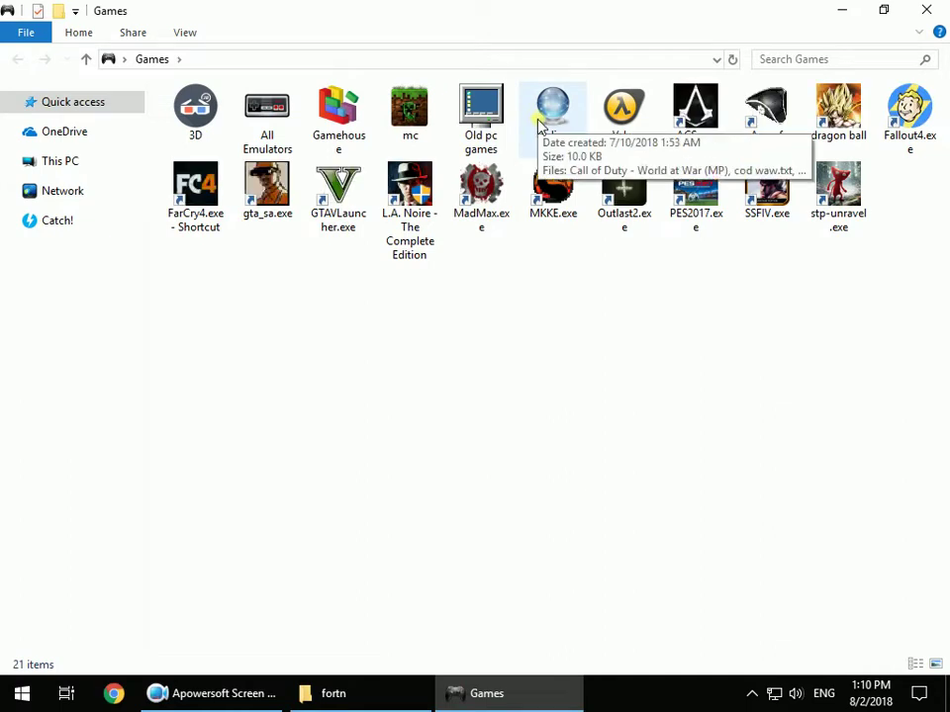
{"action": "double_click", "coordinate": [539, 123]}
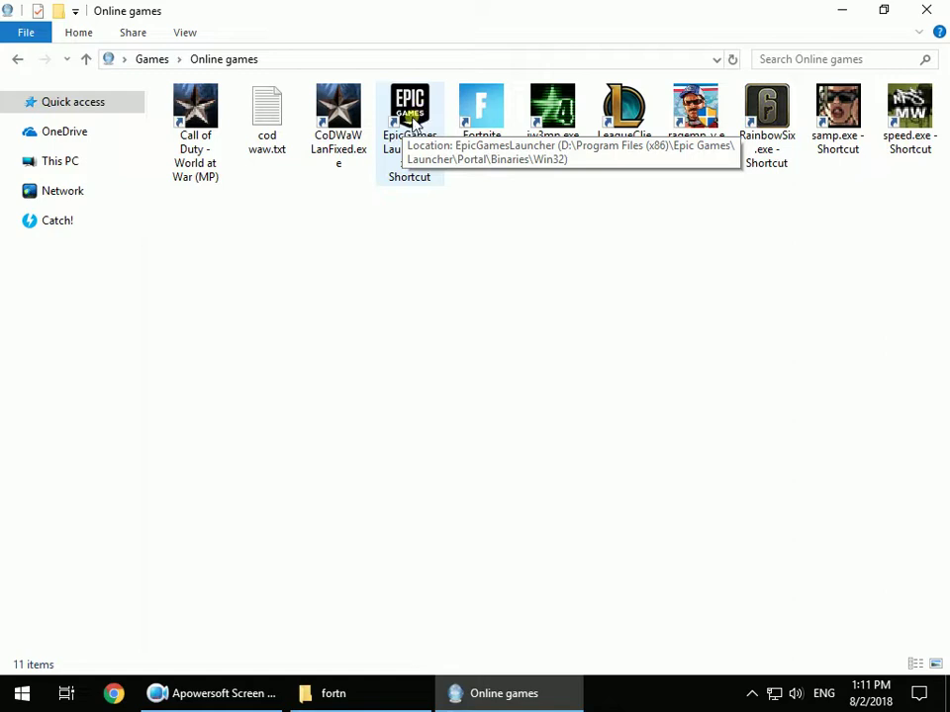
{"action": "left_click", "coordinate": [416, 120]}
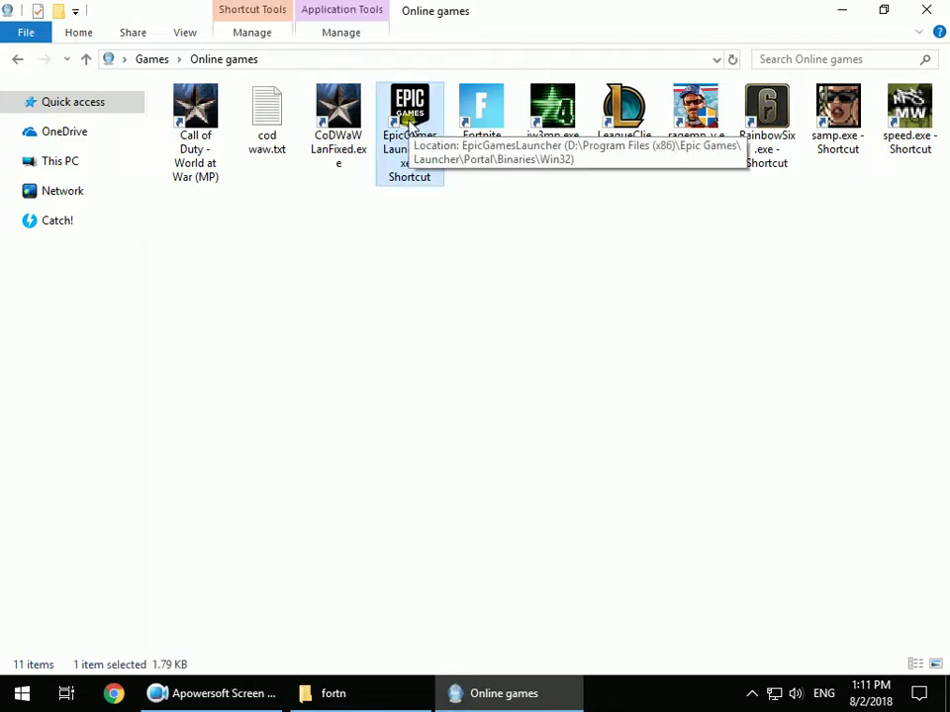
{"action": "right_click", "coordinate": [409, 122]}
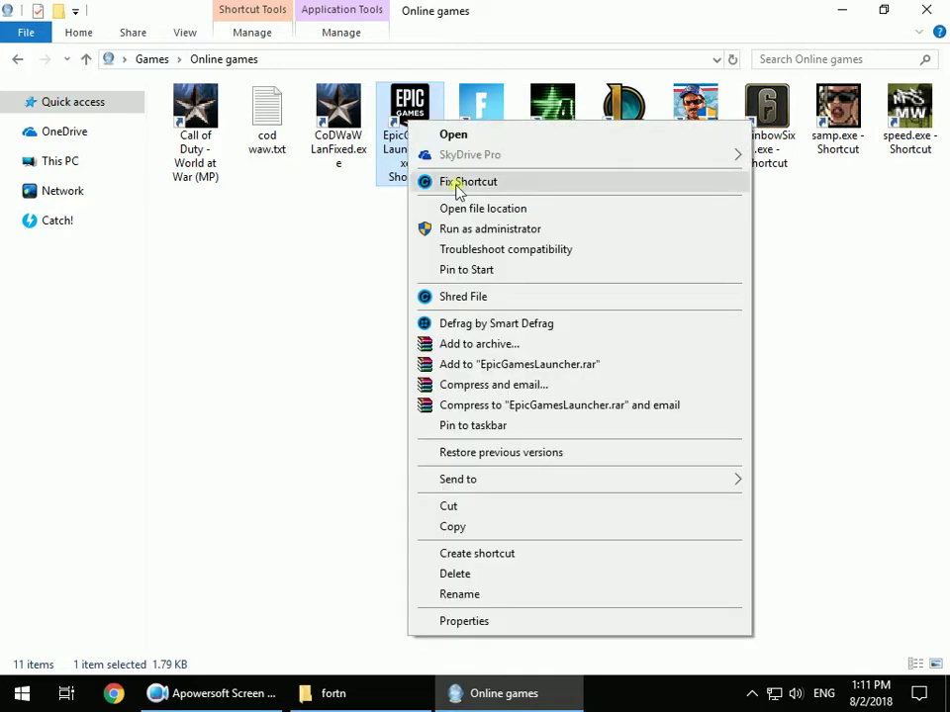
{"action": "left_click", "coordinate": [457, 211]}
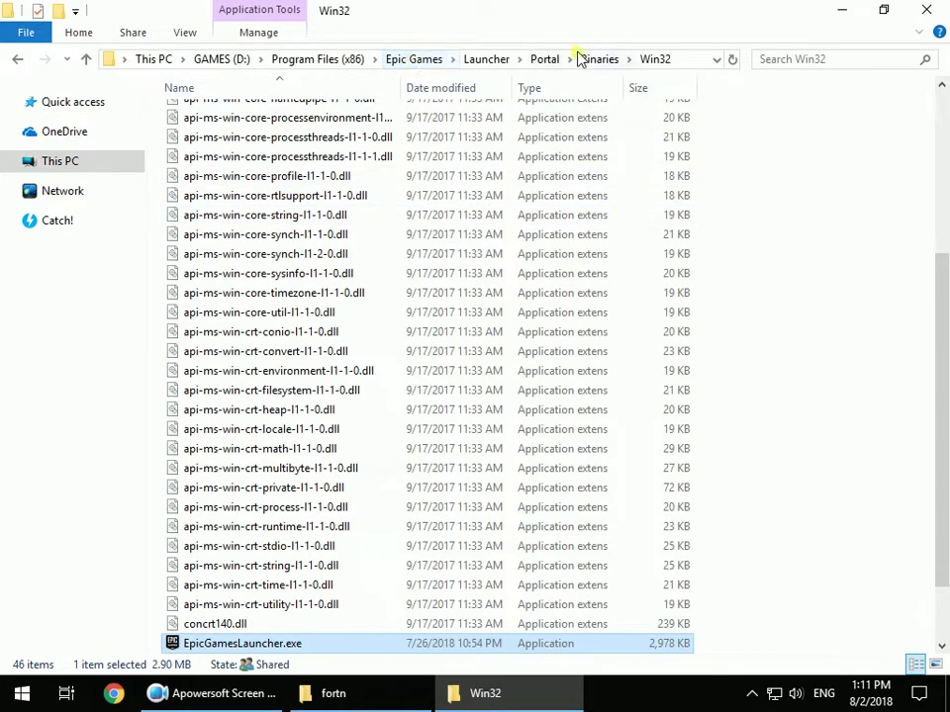
- Inspect the Epic Games folder, close it, and reopen Games > Online games
{"action": "left_click", "coordinate": [404, 56]}
{"action": "right_click", "coordinate": [188, 142]}
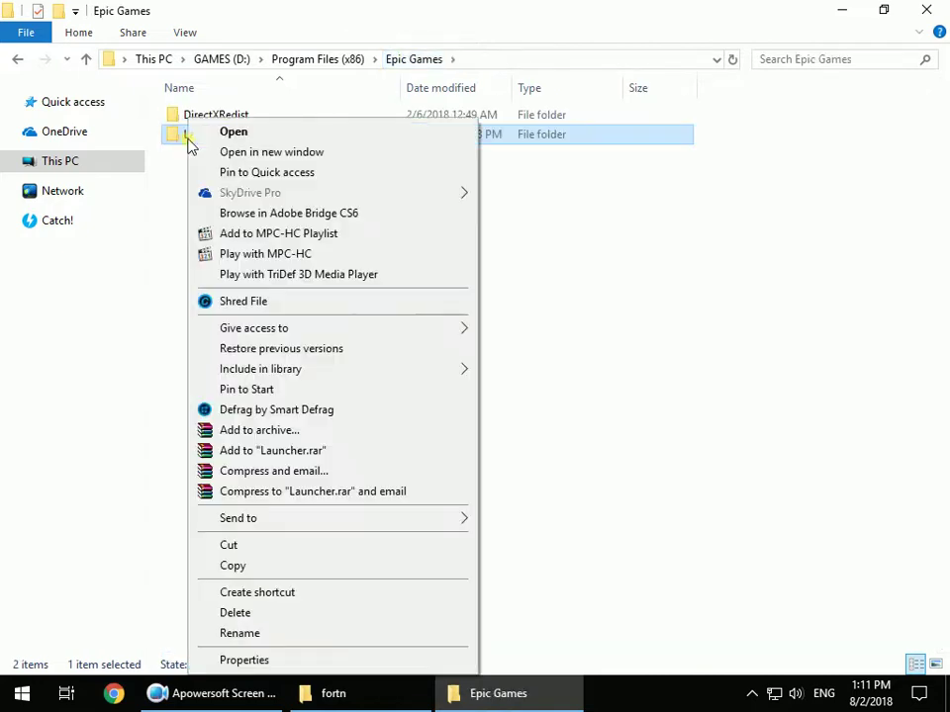
{"action": "left_click", "coordinate": [759, 377]}
{"action": "left_click", "coordinate": [924, 8]}
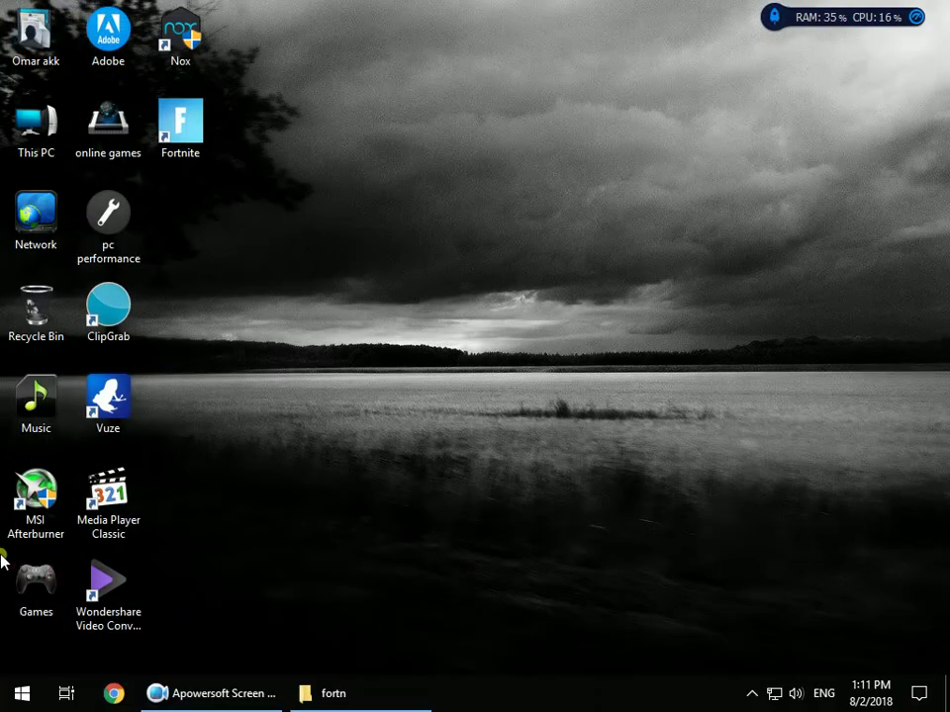
{"action": "double_click", "coordinate": [8, 595]}
{"action": "double_click", "coordinate": [539, 104]}
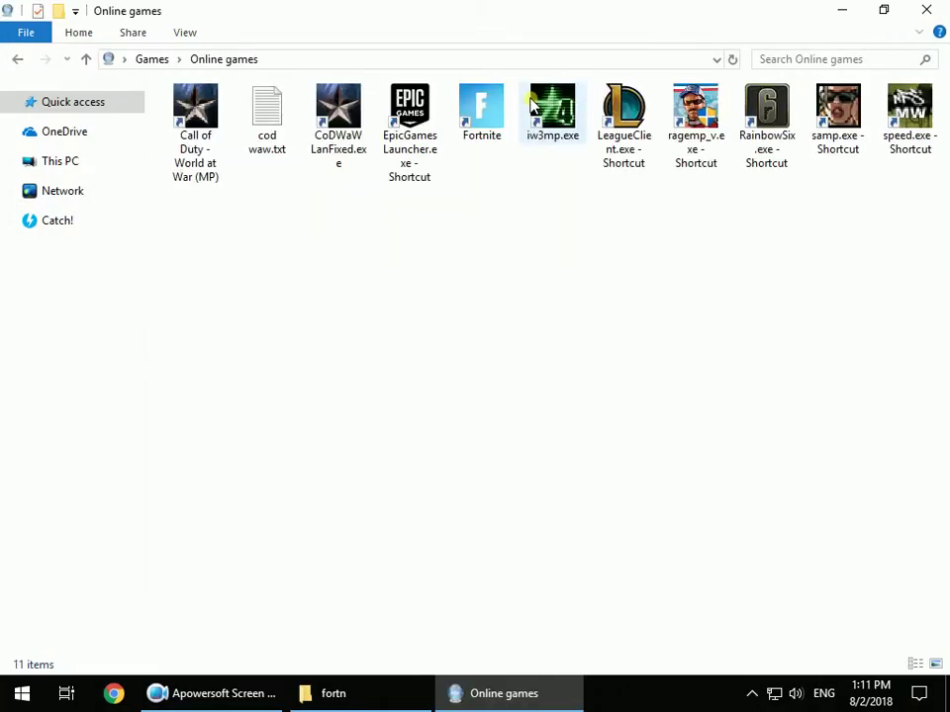
- Select the EpicGames Launcher shortcut in the Online games folder
{"action": "left_click", "coordinate": [401, 119]}
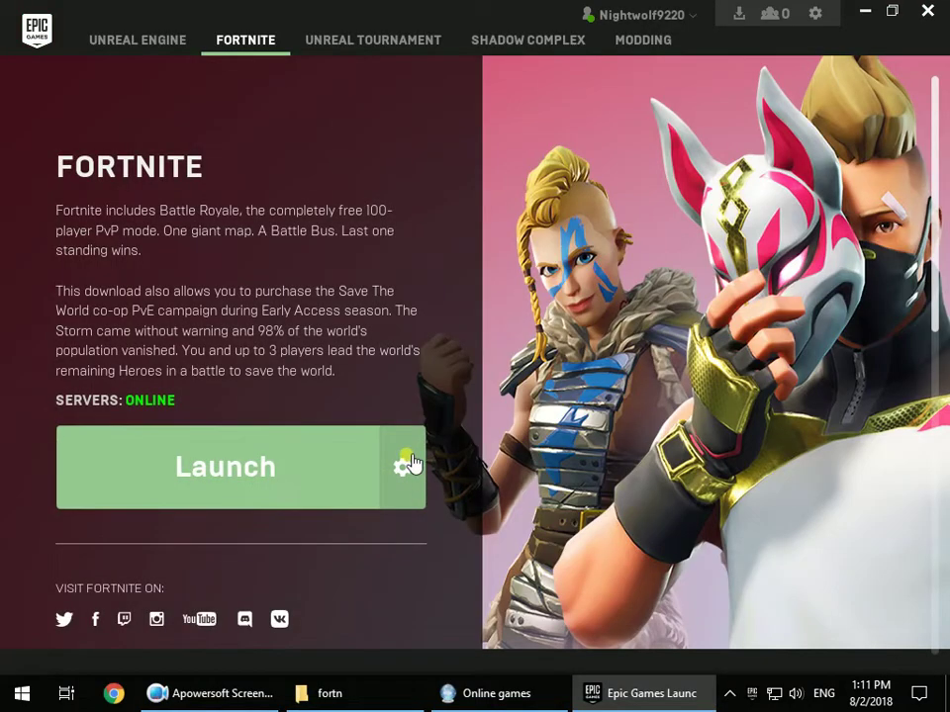
- Uninstall Fortnite through its management options and confirm the removal
{"action": "left_click", "coordinate": [404, 468]}
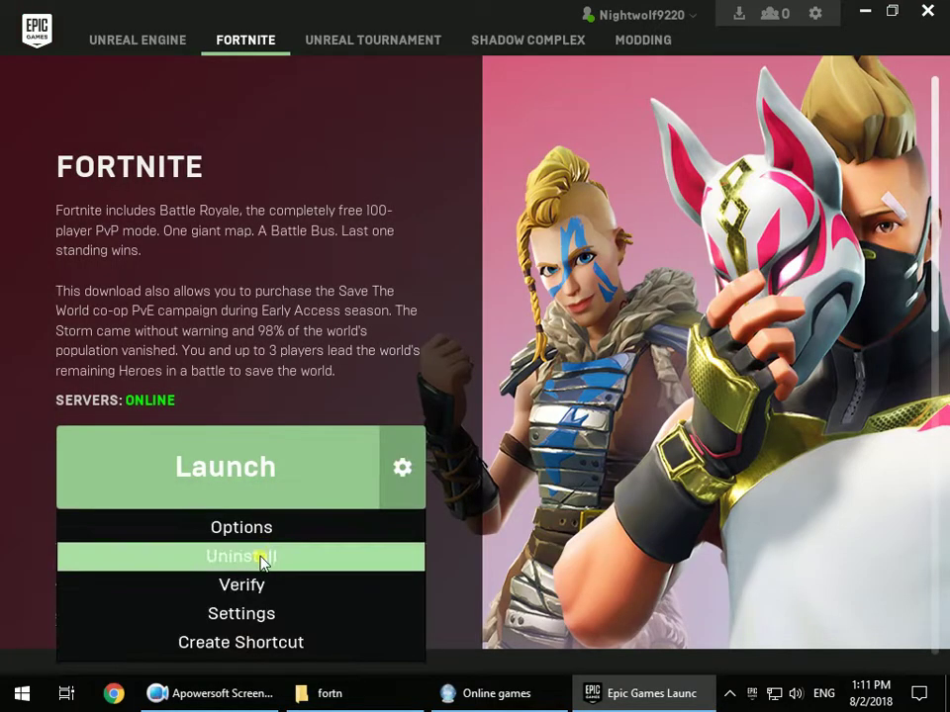
{"action": "left_click", "coordinate": [261, 557]}
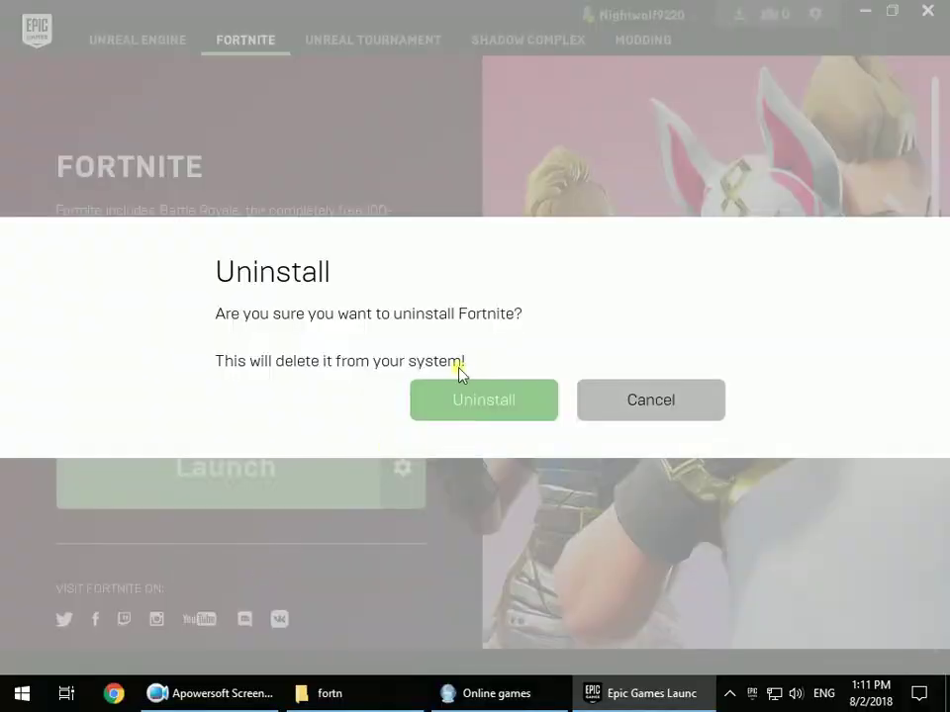
{"action": "left_click", "coordinate": [468, 396]}
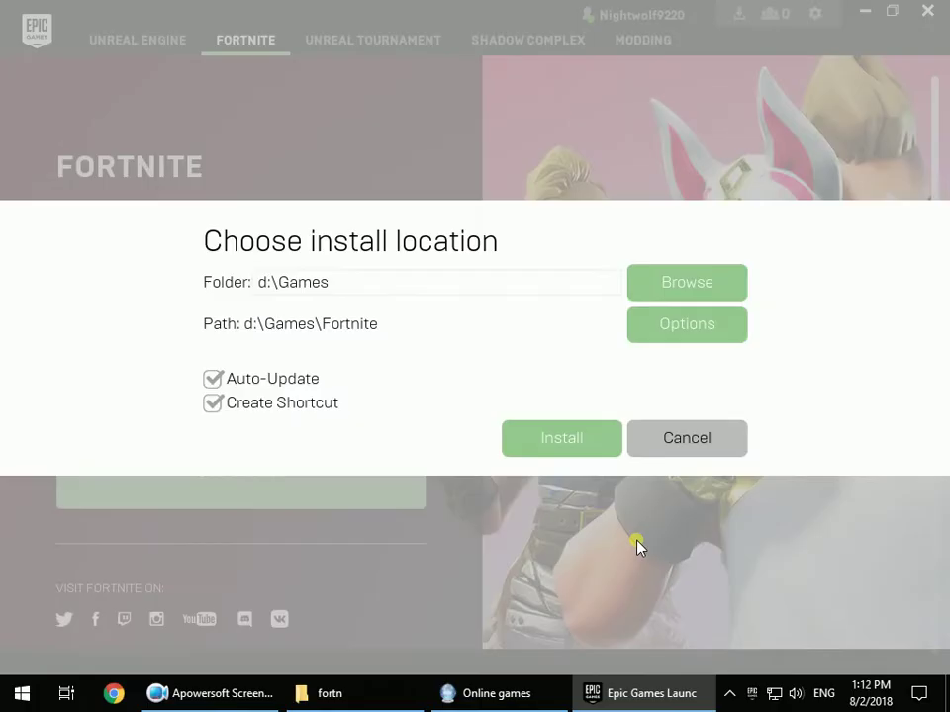
- Install Fortnite into the d:\Games folder
{"action": "left_click", "coordinate": [358, 293]}
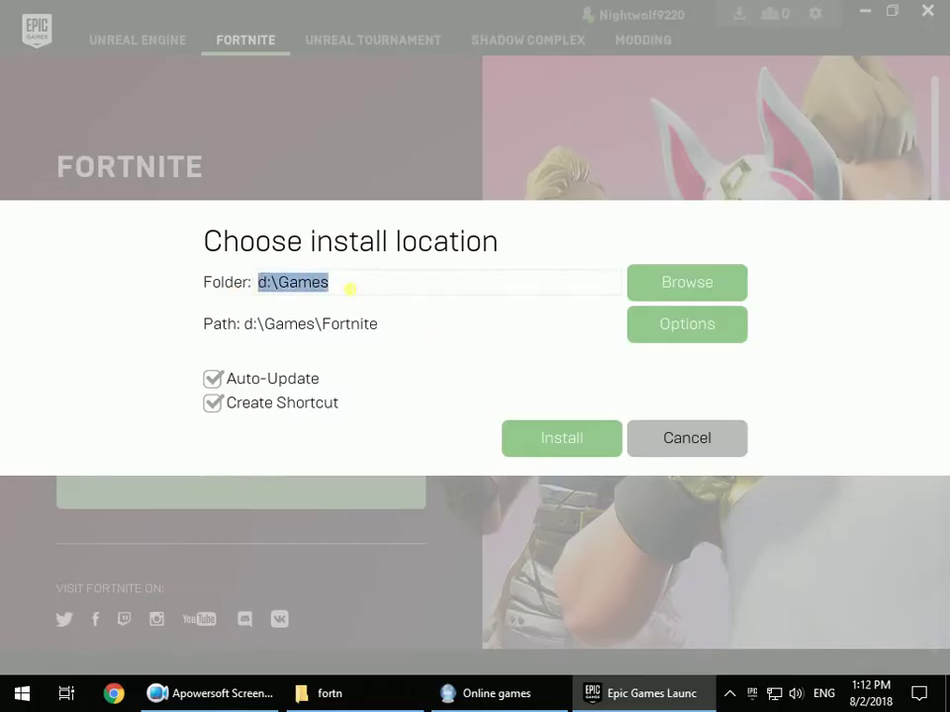
{"action": "left_click", "coordinate": [561, 444]}
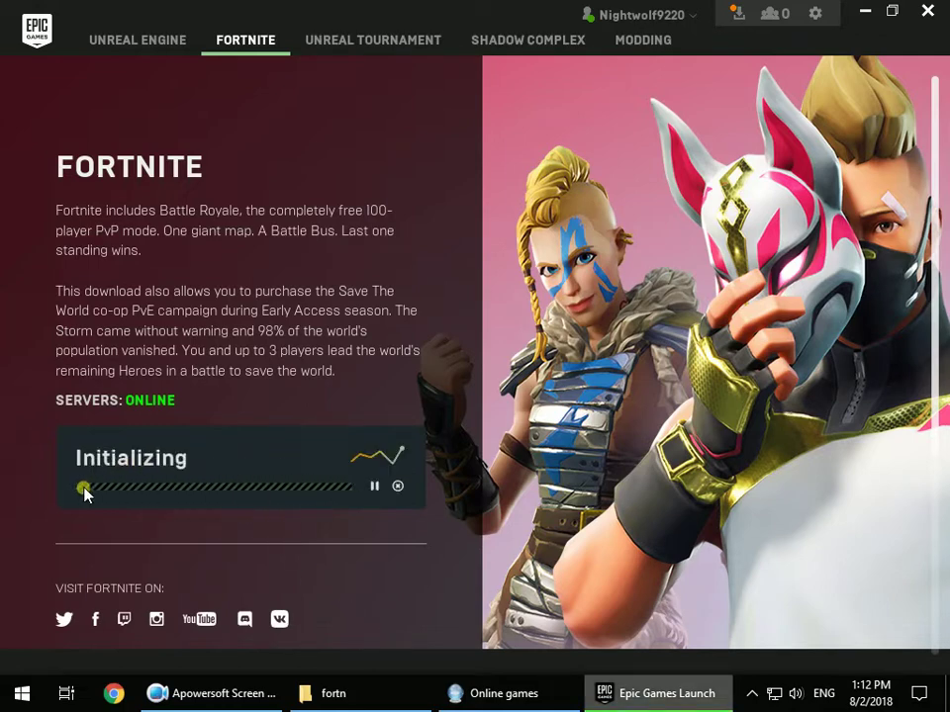
- Pause the Fortnite download at 0% and exit the launcher
{"action": "left_click", "coordinate": [382, 489]}
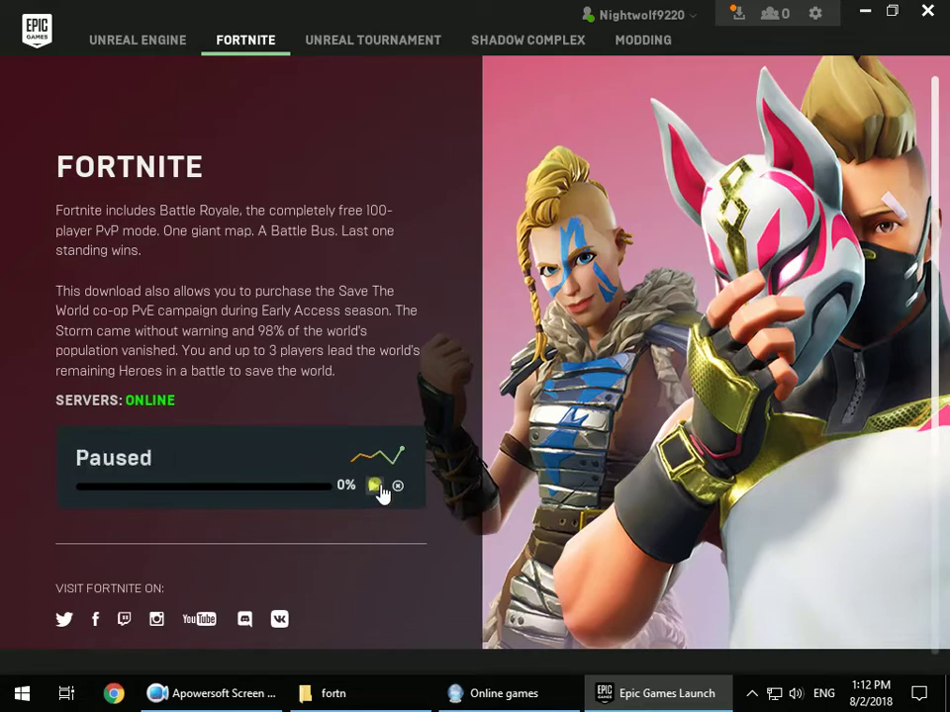
{"action": "left_click", "coordinate": [927, 11]}
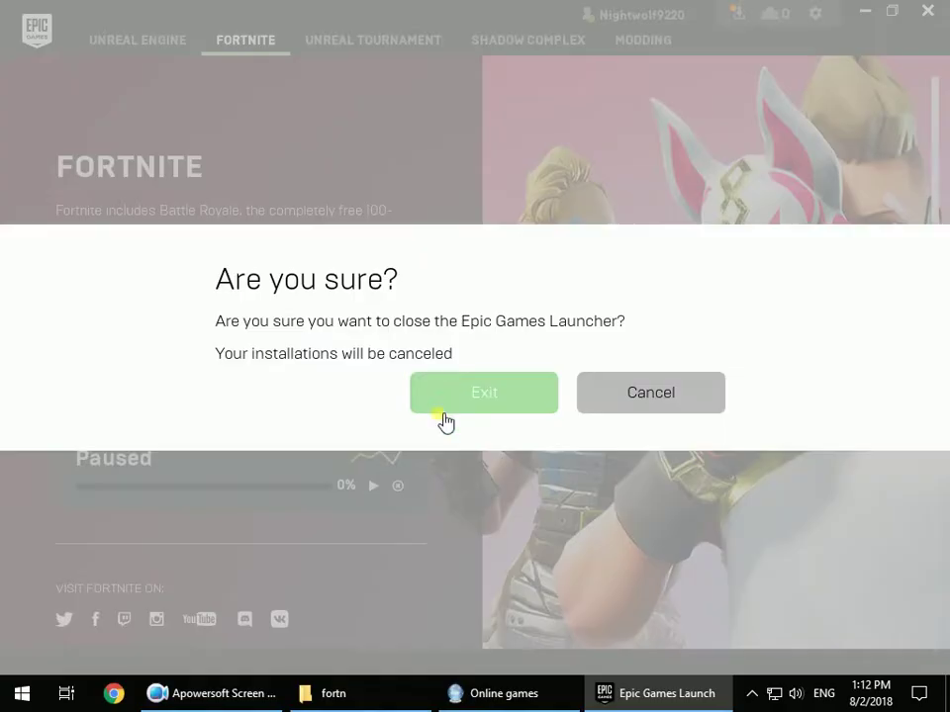
{"action": "left_click", "coordinate": [469, 396]}
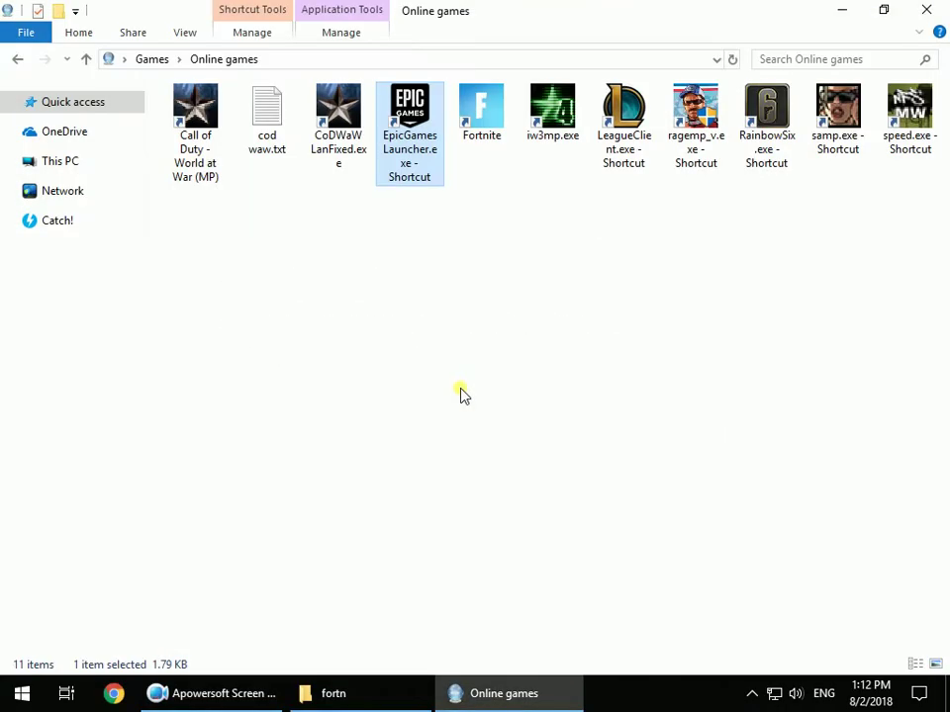
- Cut the FortniteGame and Engine folders from D:\fortn
{"action": "left_click", "coordinate": [923, 12]}
{"action": "mouse_move", "coordinate": [396, 701]}
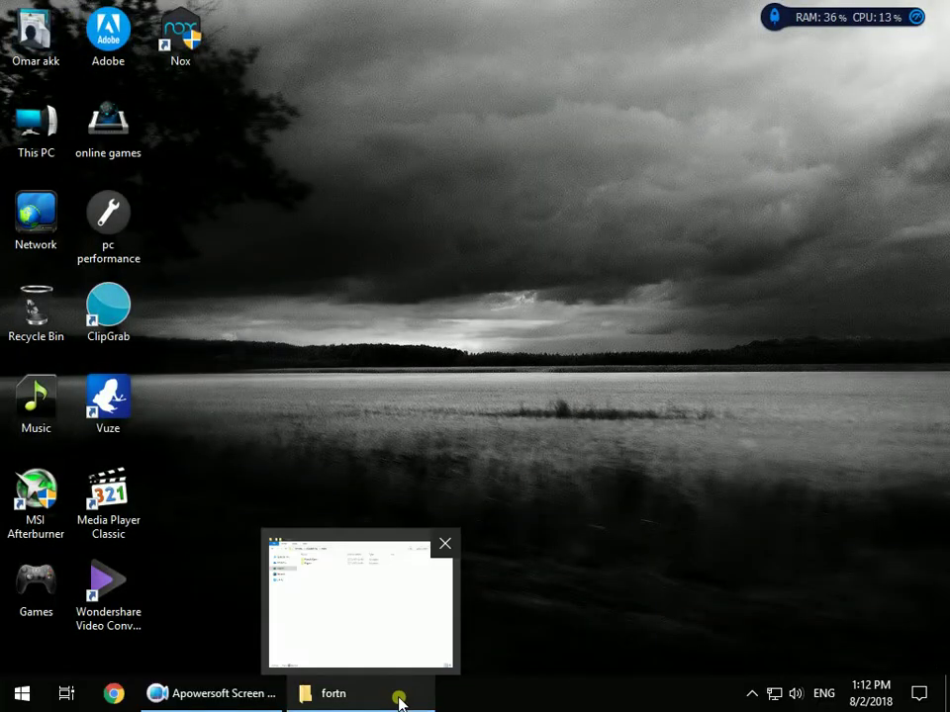
{"action": "double_click", "coordinate": [32, 127]}
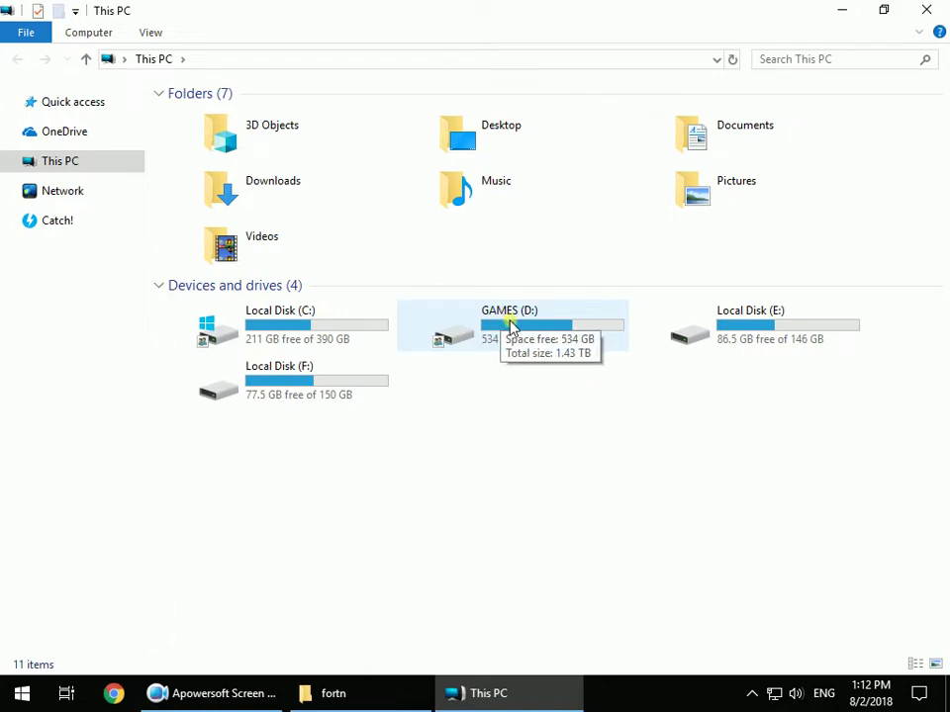
{"action": "double_click", "coordinate": [510, 326]}
{"action": "double_click", "coordinate": [691, 107]}
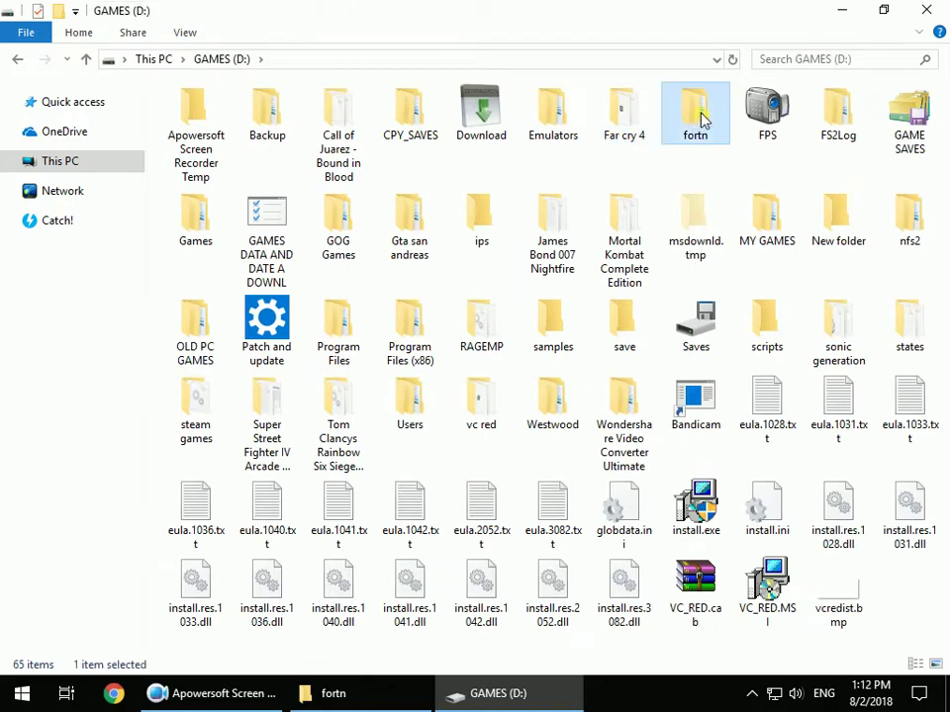
{"action": "left_click_drag", "start_coordinate": [364, 232], "coordinate": [327, 121]}
{"action": "right_click", "coordinate": [326, 121]}
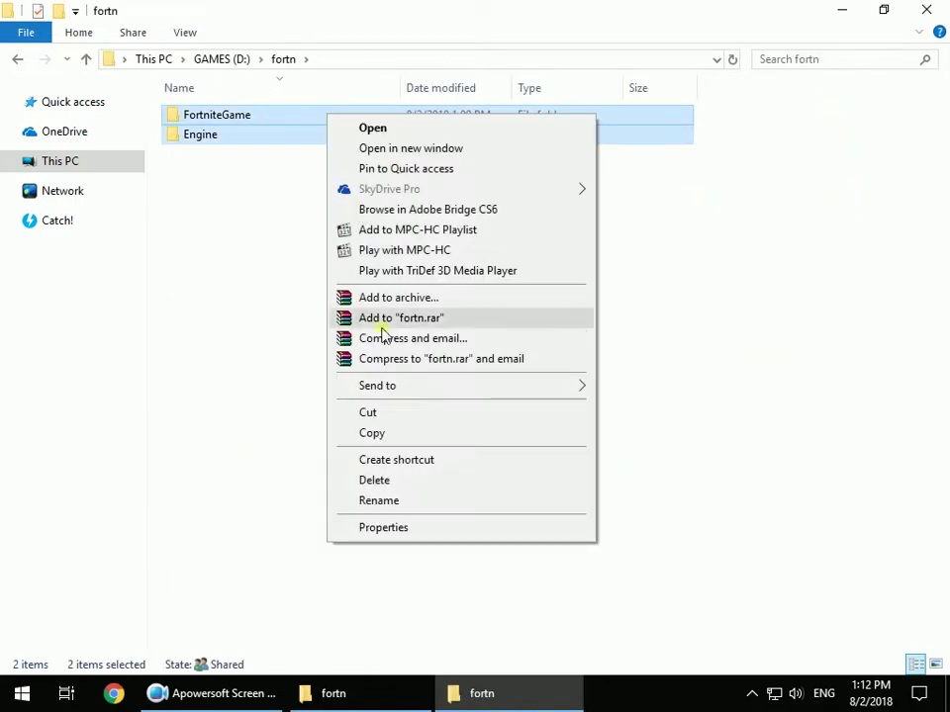
{"action": "left_click", "coordinate": [384, 417]}
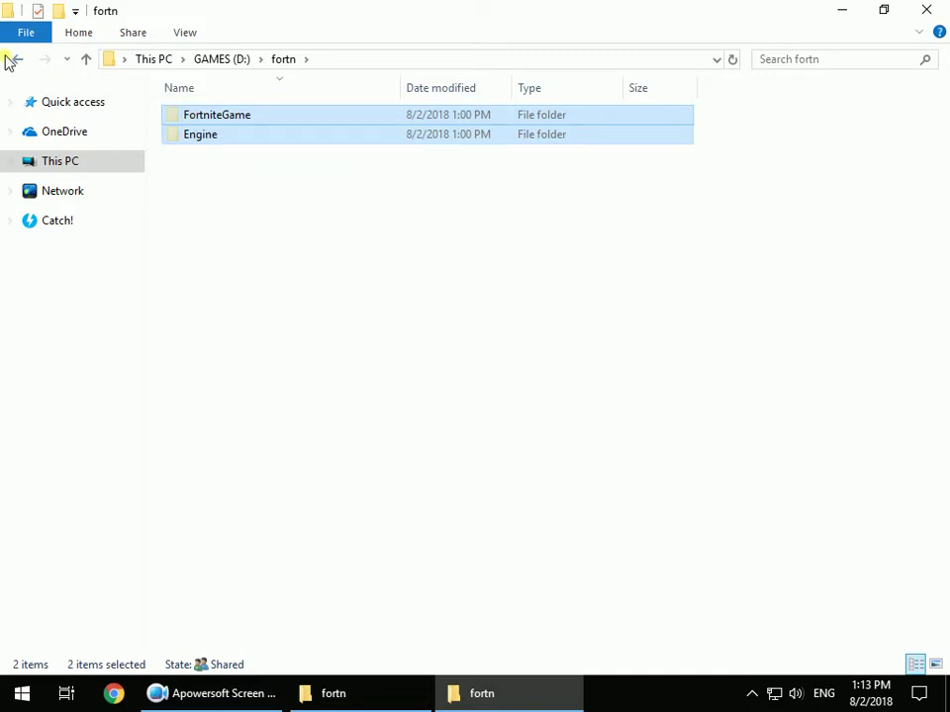
- Navigate to D:\Games\Fortnite\.lysEB\Install
{"action": "left_click", "coordinate": [17, 60]}
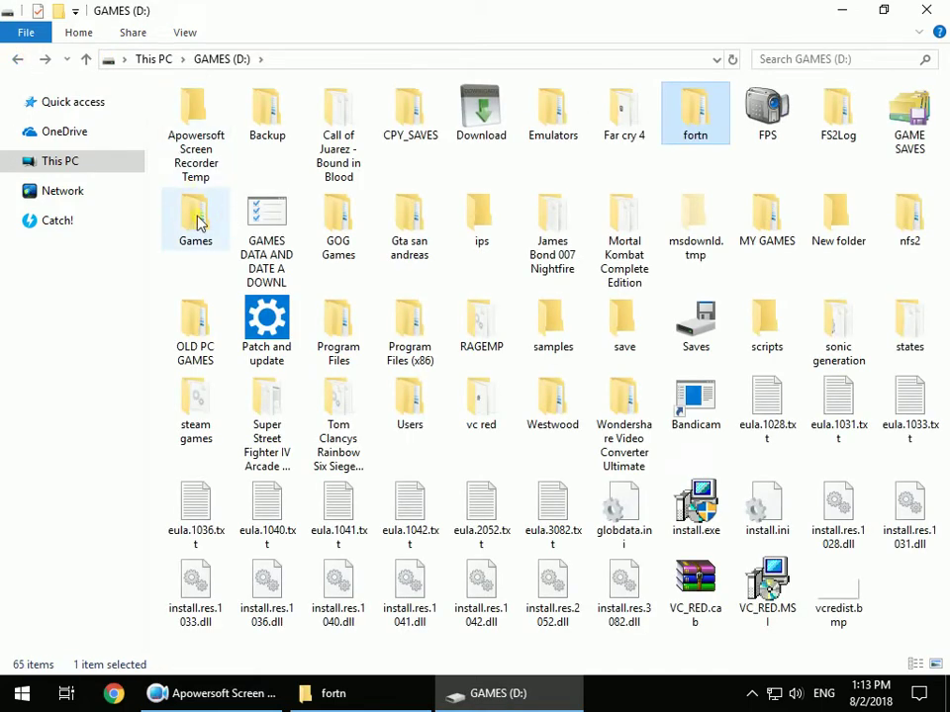
{"action": "mouse_move", "coordinate": [196, 222]}
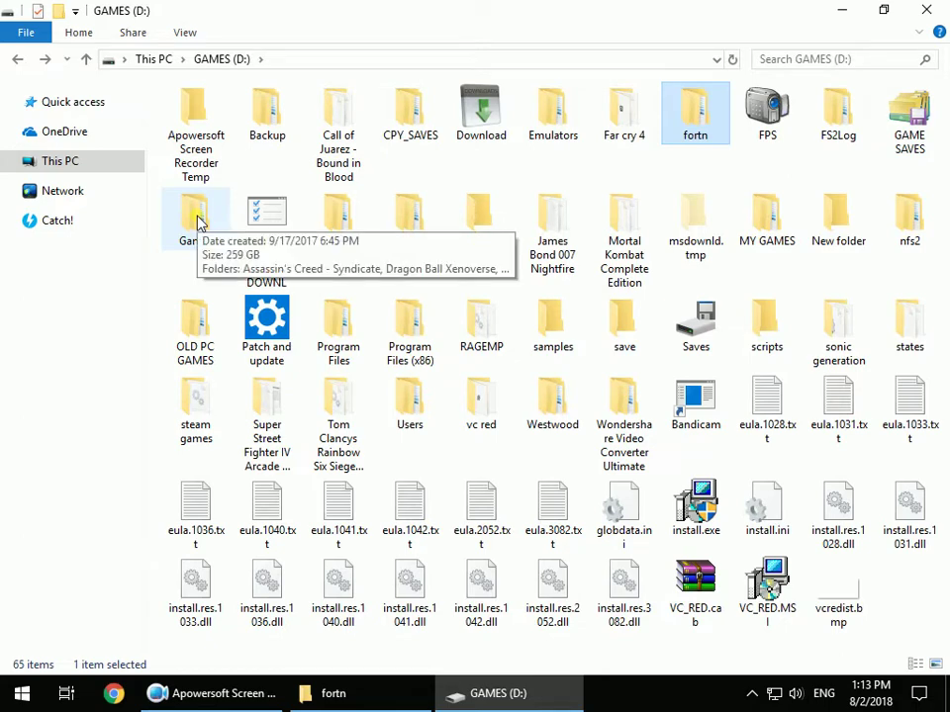
{"action": "double_click", "coordinate": [197, 220]}
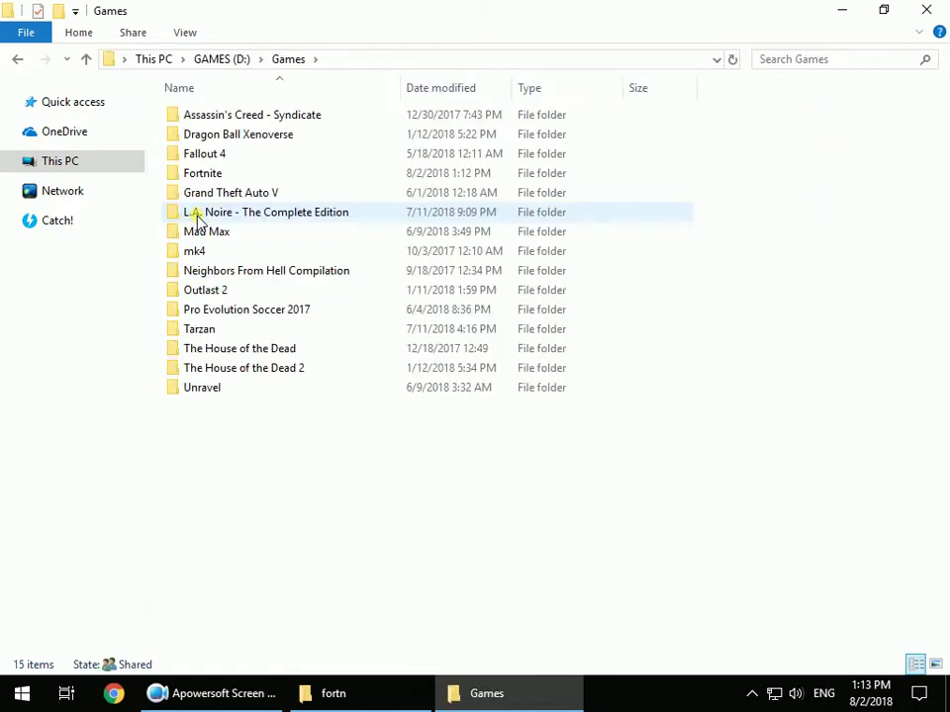
{"action": "double_click", "coordinate": [242, 178]}
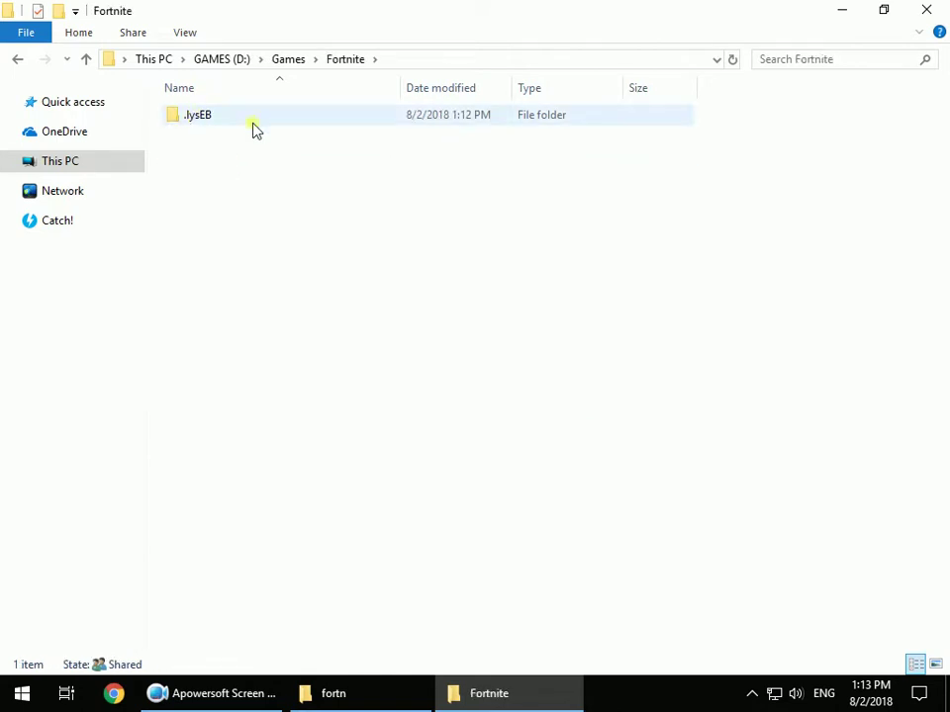
{"action": "mouse_move", "coordinate": [187, 125]}
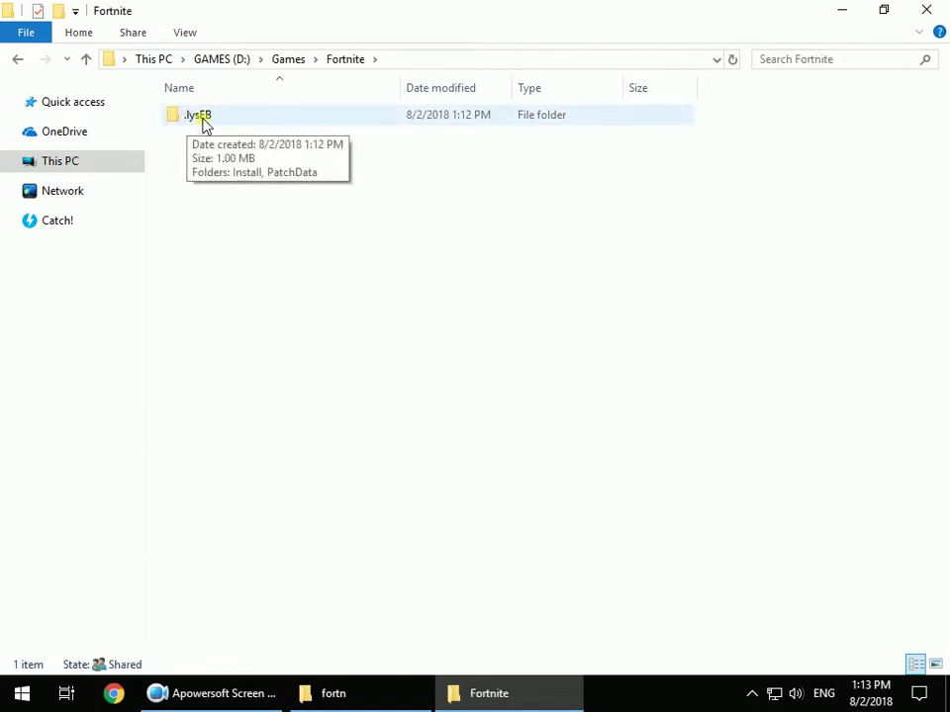
{"action": "double_click", "coordinate": [204, 121]}
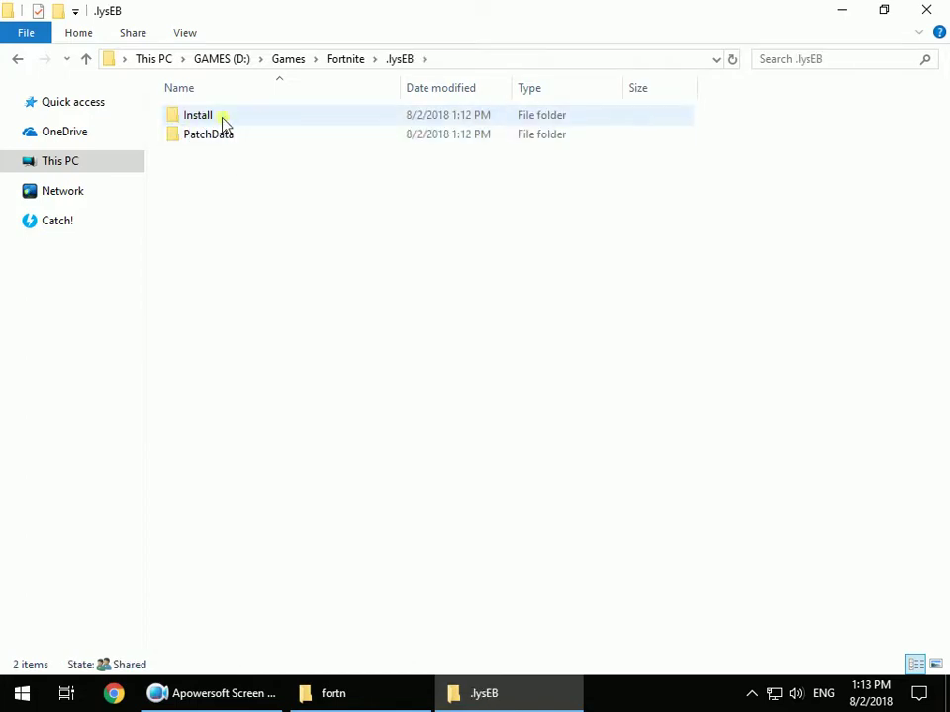
{"action": "double_click", "coordinate": [203, 121]}
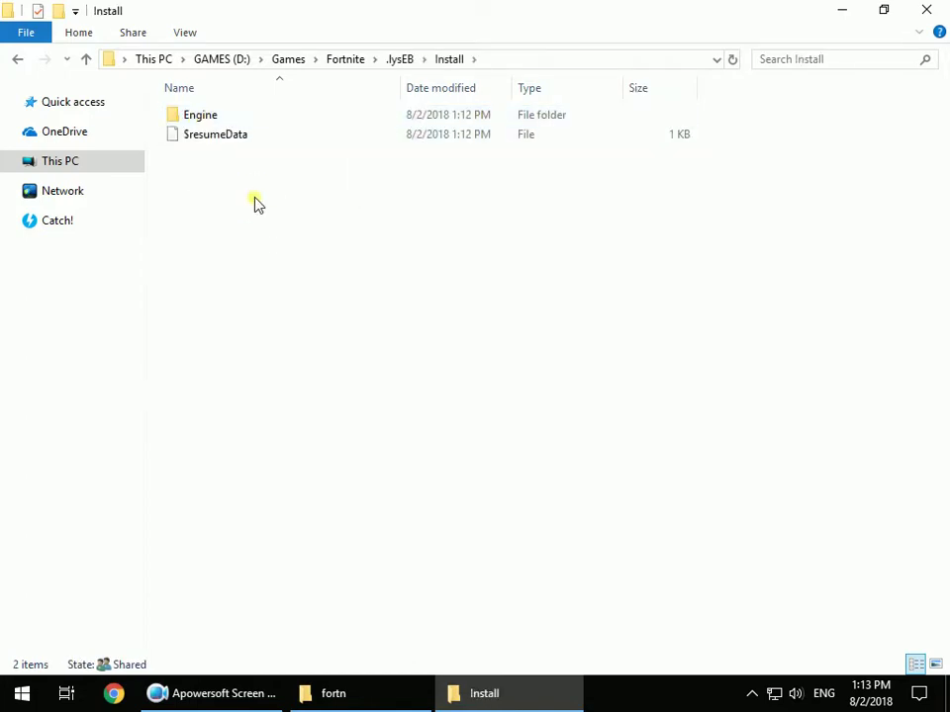
- Paste FortniteGame and Engine there, replacing duplicate files, and close the window
{"action": "right_click", "coordinate": [254, 198]}
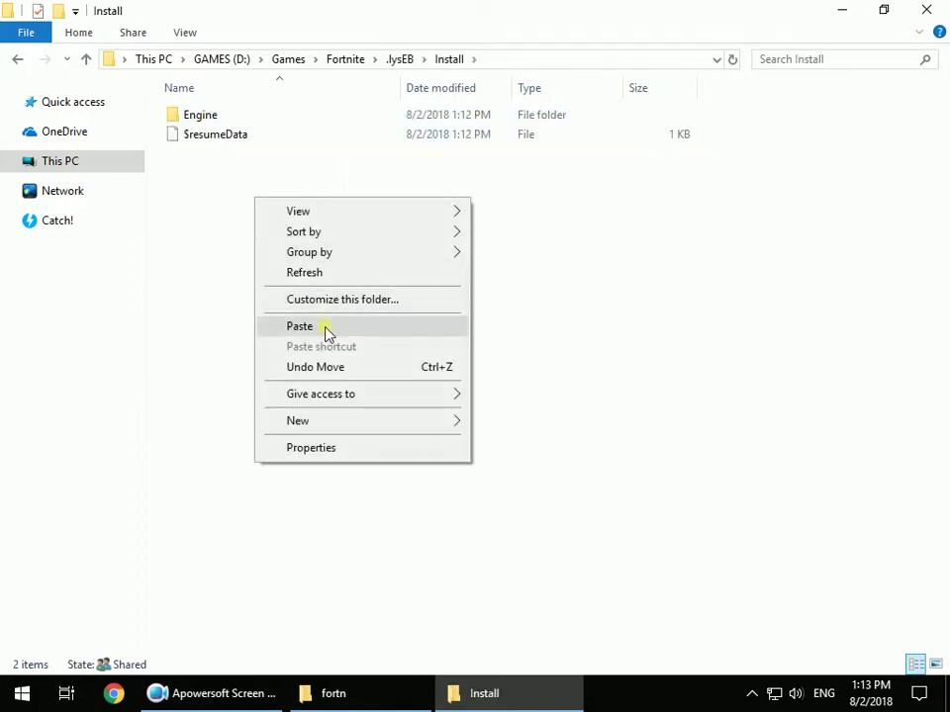
{"action": "left_click", "coordinate": [327, 330]}
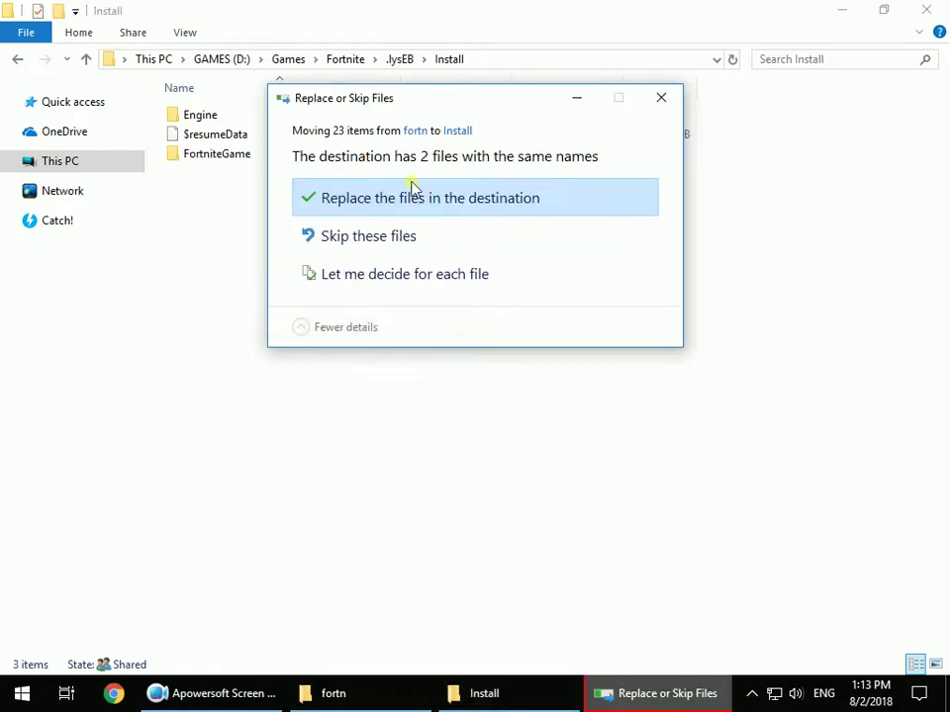
{"action": "left_click", "coordinate": [414, 194]}
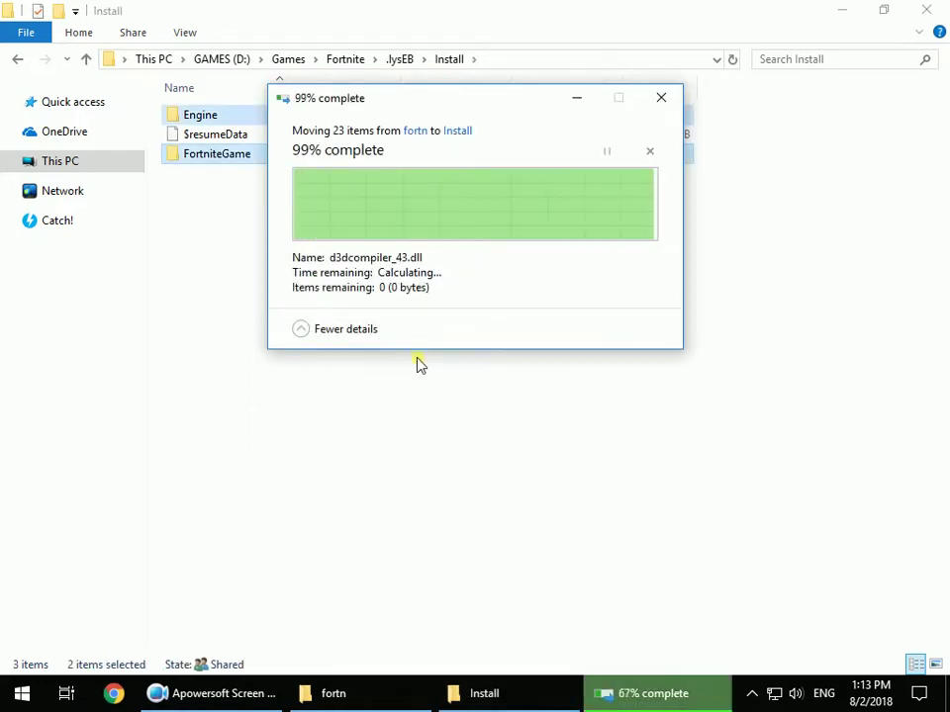
{"action": "left_click", "coordinate": [354, 354]}
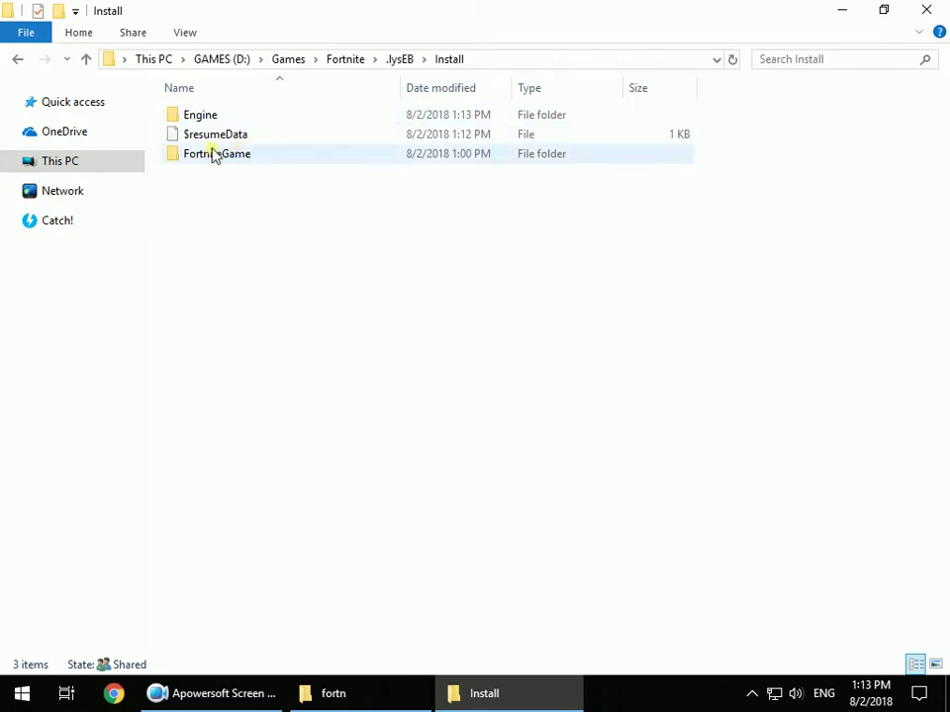
{"action": "left_click", "coordinate": [926, 10]}
{"action": "left_click", "coordinate": [424, 427]}
- Relaunch Epic Games Launcher from Online games, resume Fortnite, and show the tasks panel
{"action": "double_click", "coordinate": [20, 590]}
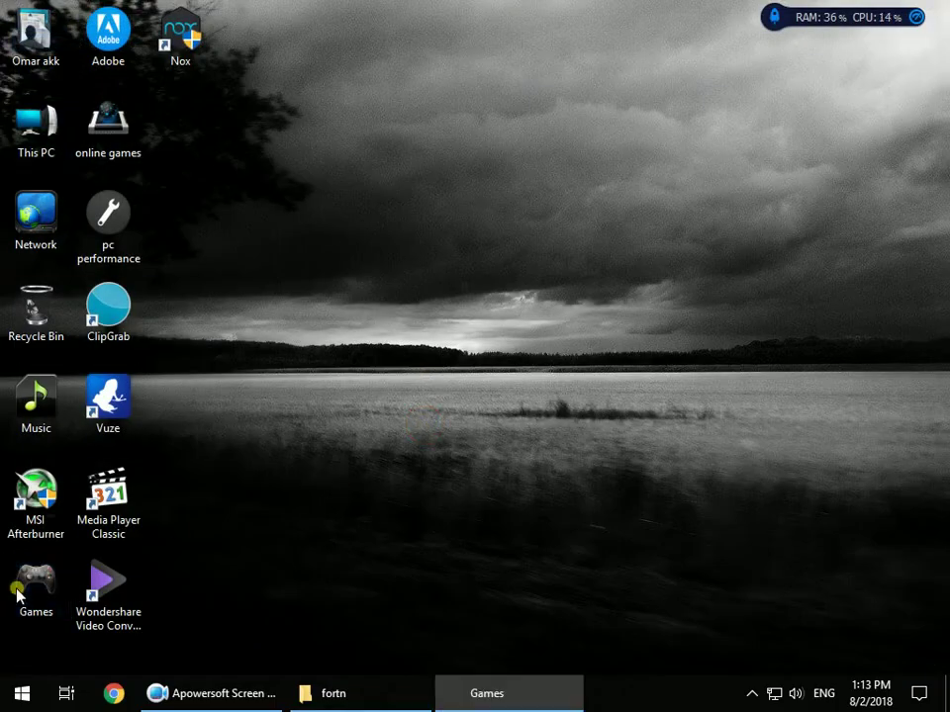
{"action": "double_click", "coordinate": [547, 103]}
{"action": "double_click", "coordinate": [408, 117]}
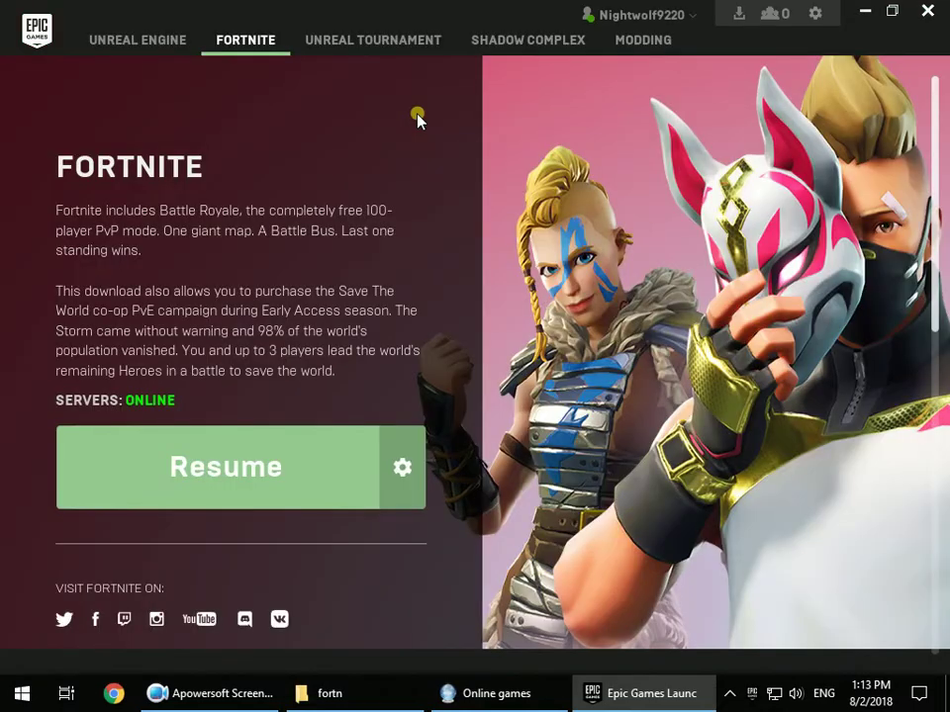
{"action": "left_click", "coordinate": [244, 489]}
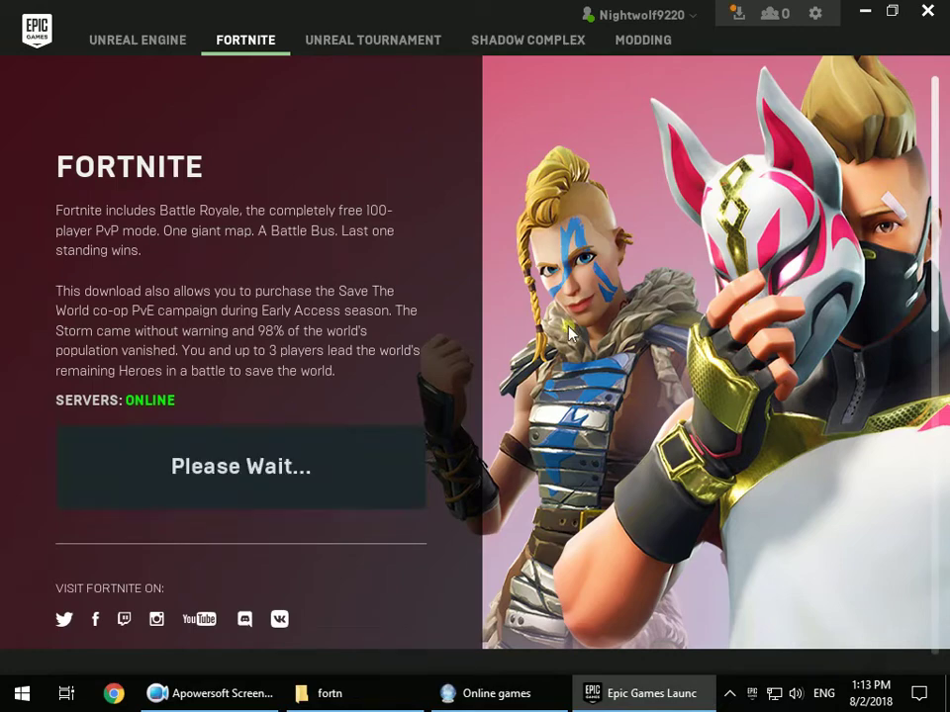
{"action": "left_click", "coordinate": [738, 13]}
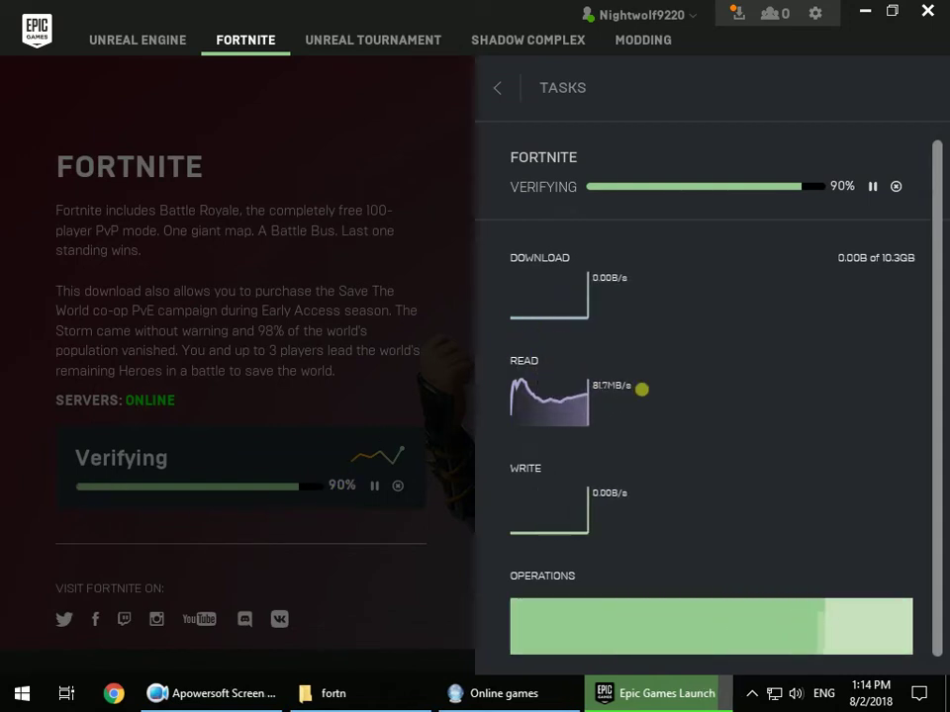
- Let Fortnite verification advance to 91% in the Tasks panel
{"action": "double_click", "coordinate": [627, 280]}
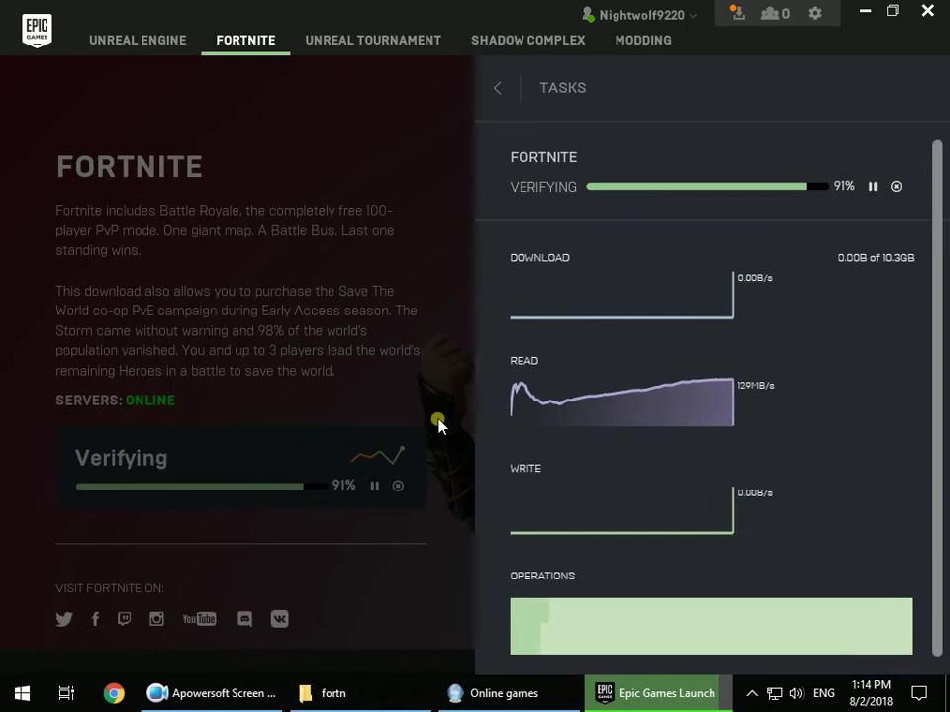
- Start a new Apowersoft screen recording and minimize the recorder to reveal the Epic Games Launcher
{"action": "left_click", "coordinate": [212, 694]}
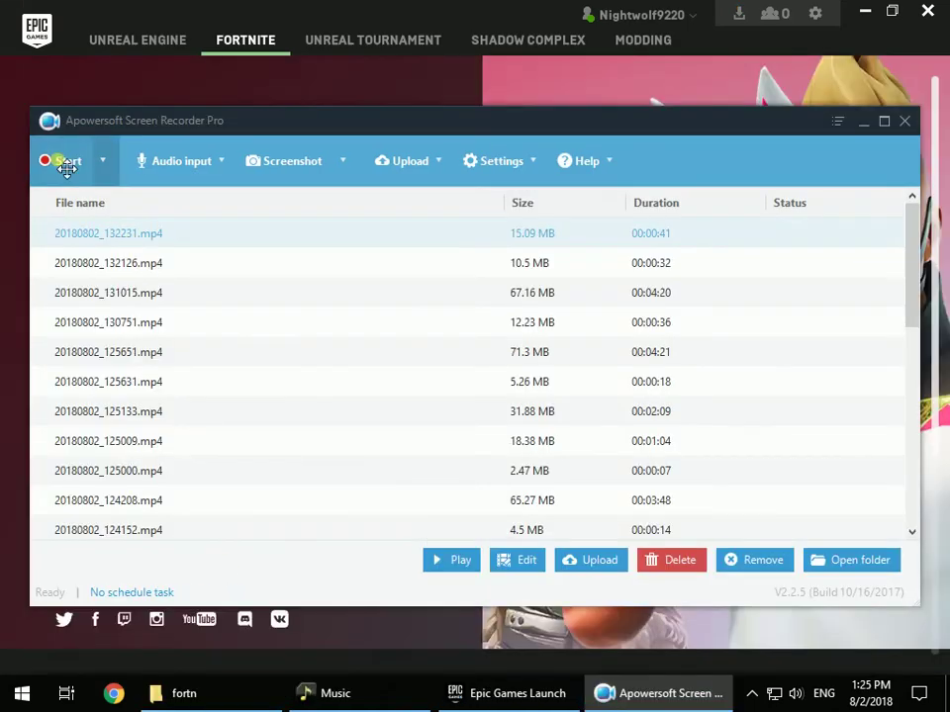
{"action": "left_click", "coordinate": [42, 159]}
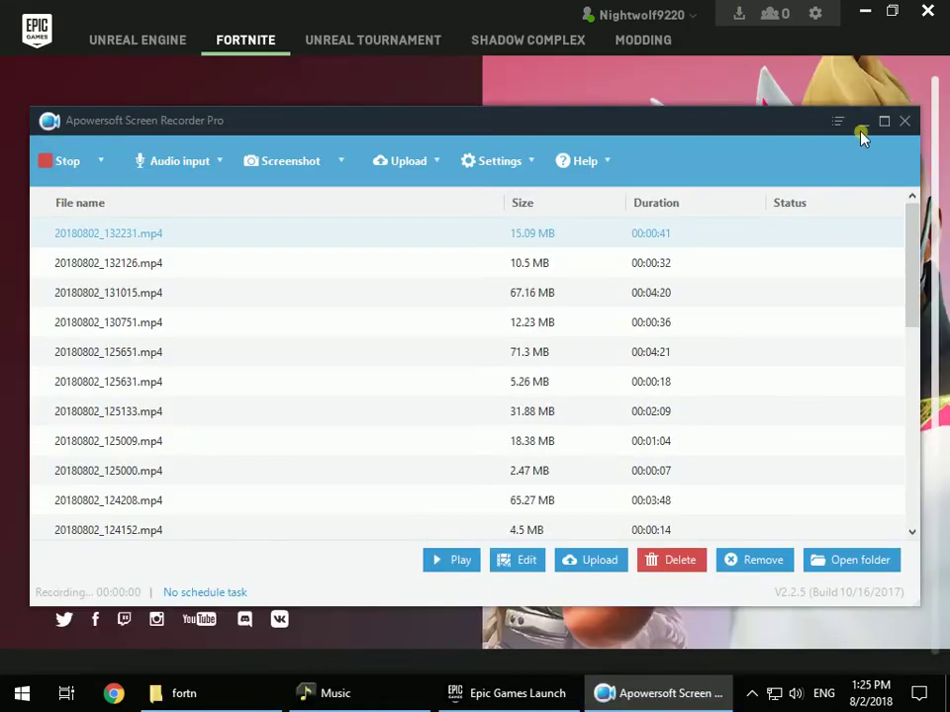
{"action": "left_click", "coordinate": [863, 121]}
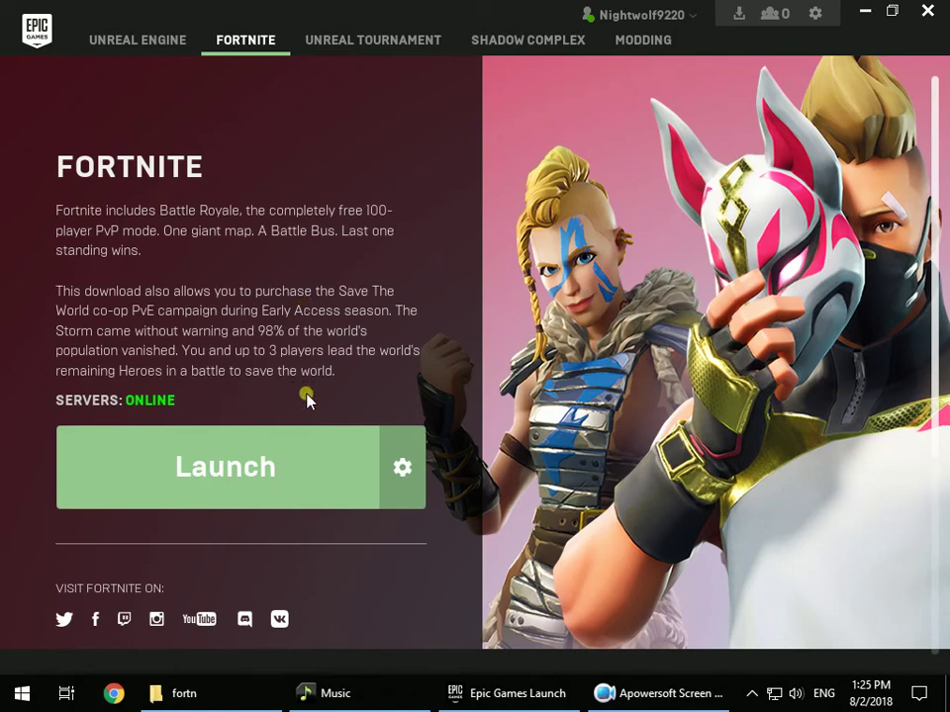
- Launch Fortnite from its Epic Games Launcher page and wait for the Early Access loading screen
{"action": "left_click", "coordinate": [313, 453]}
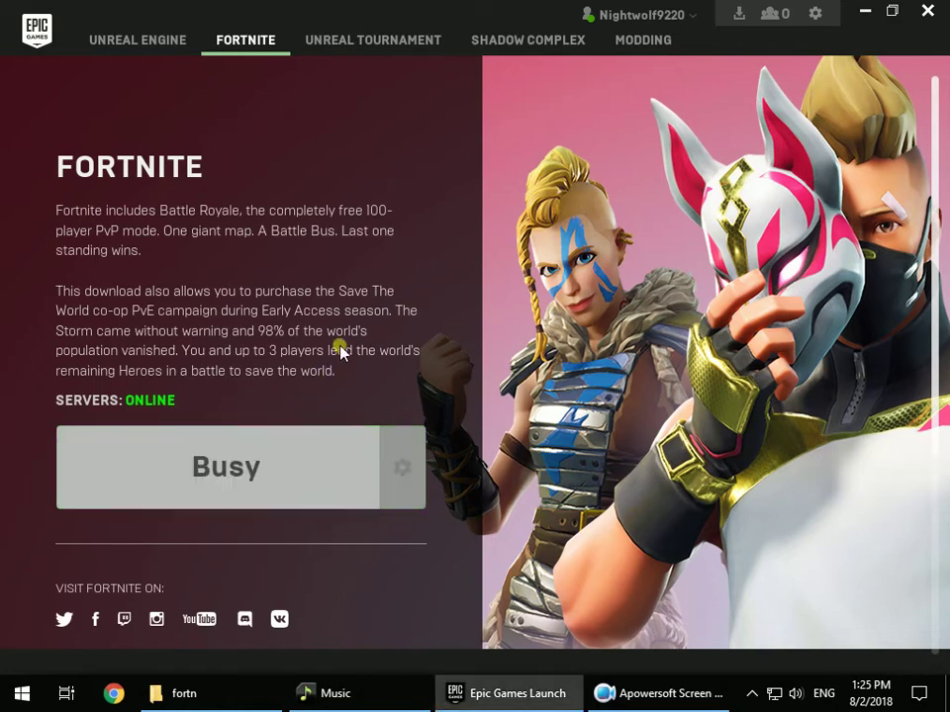